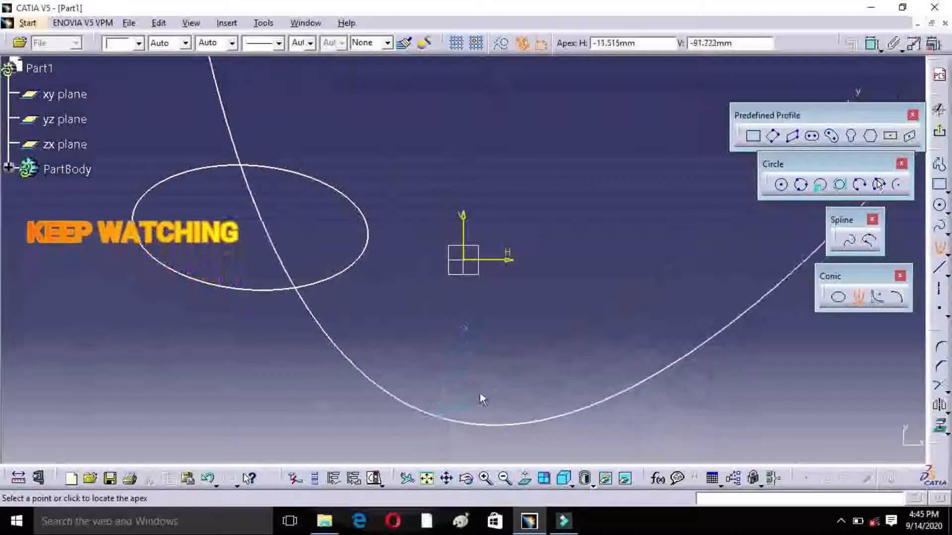
# Finish the upward-opening parabola with its apex below the origin and its start and end points on opposite sides of the V axis
pyautogui.click(460, 415)
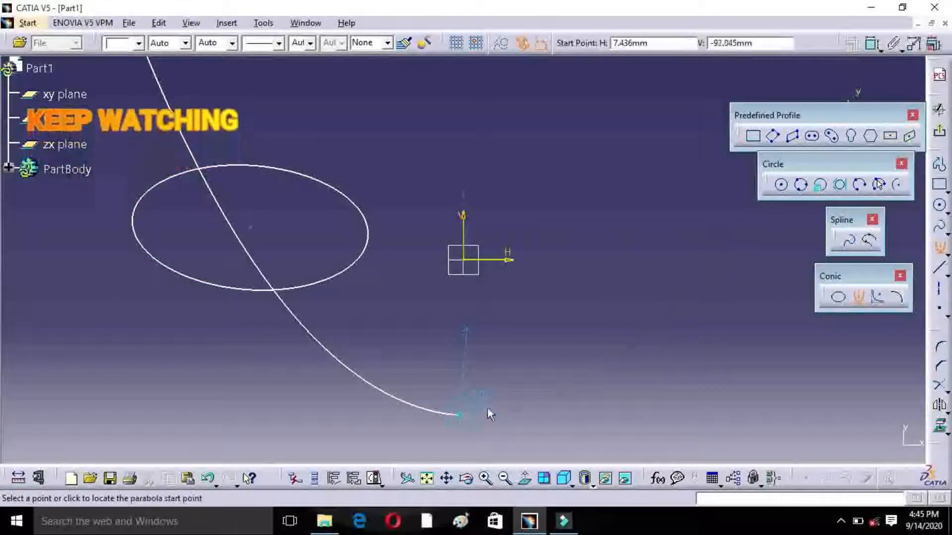
pyautogui.click(722, 258)
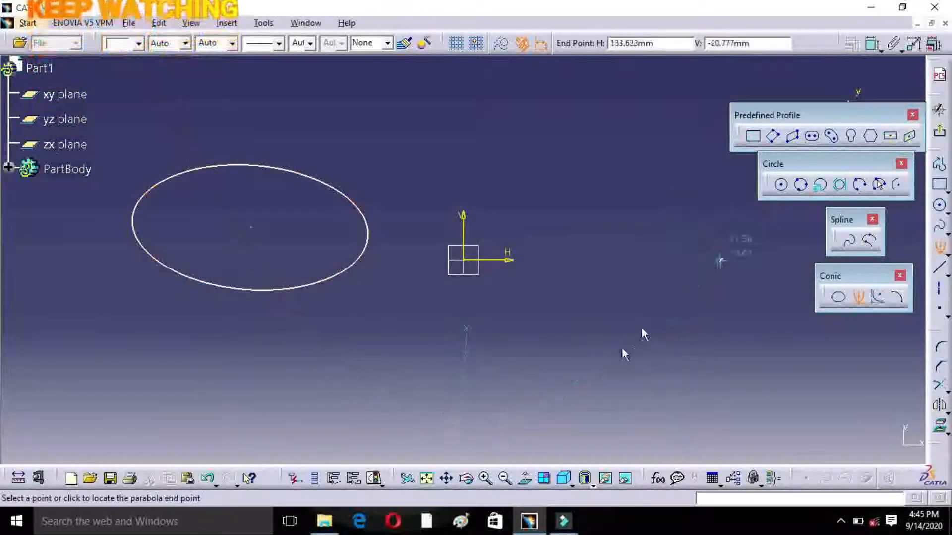
pyautogui.click(237, 255)
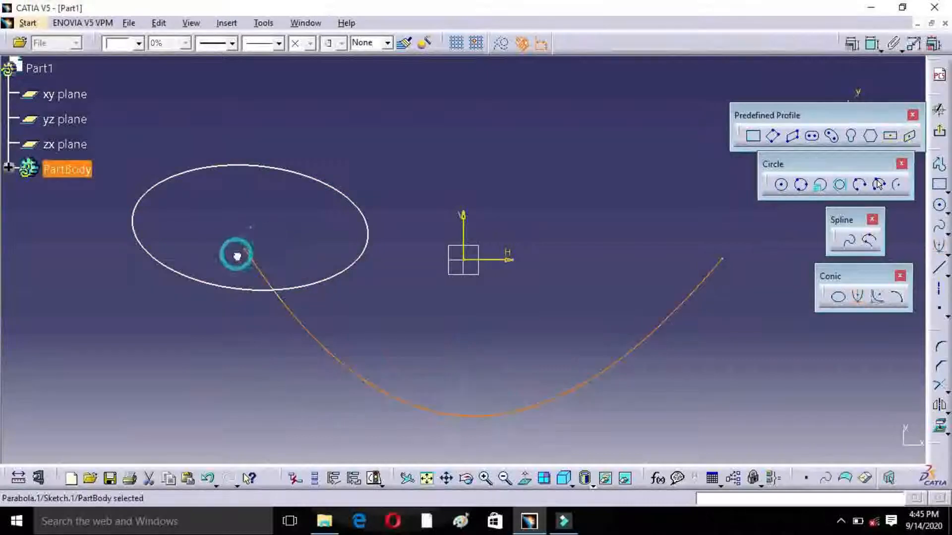
# Sketch a hyperbola by focus, center, apex and end points, opening upward below the origin across the parabola, with eccentricity about 2.38
pyautogui.click(878, 298)
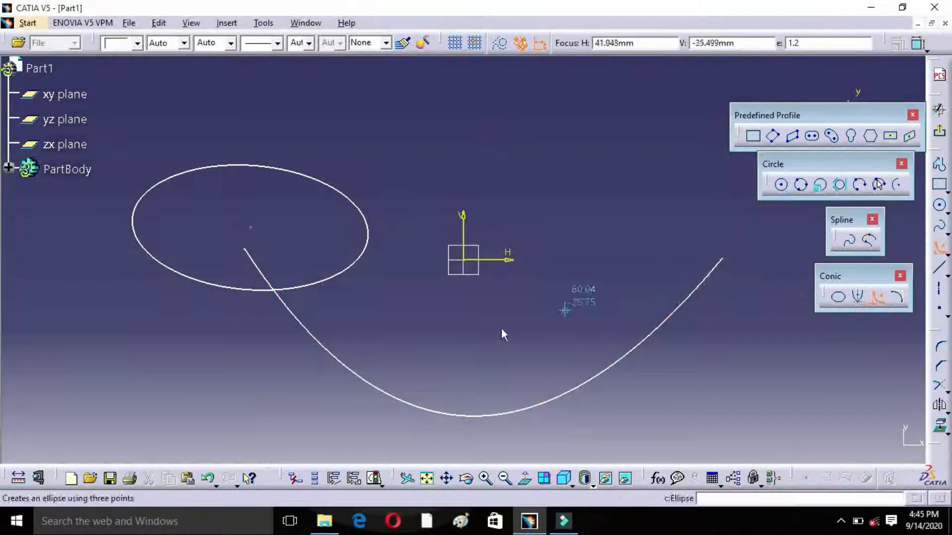
pyautogui.click(486, 359)
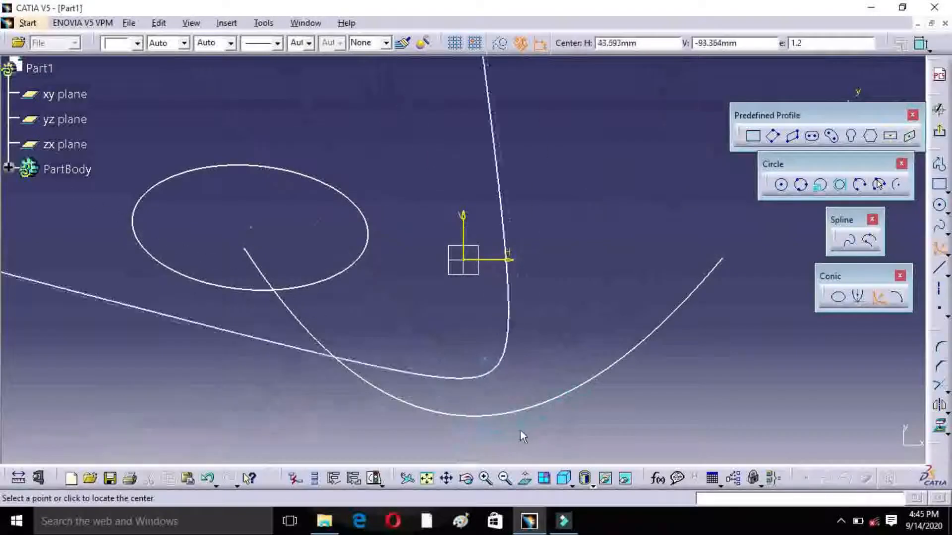
pyautogui.click(507, 430)
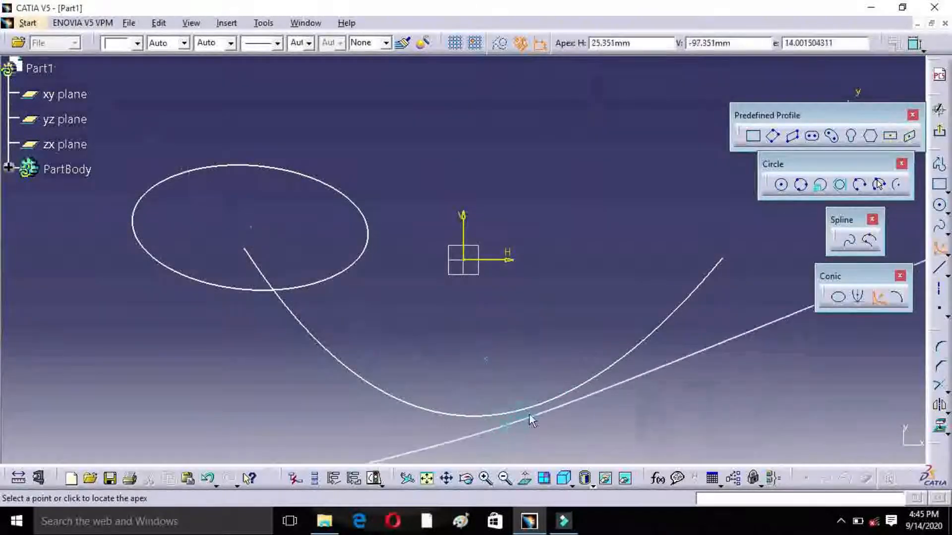
pyautogui.click(656, 349)
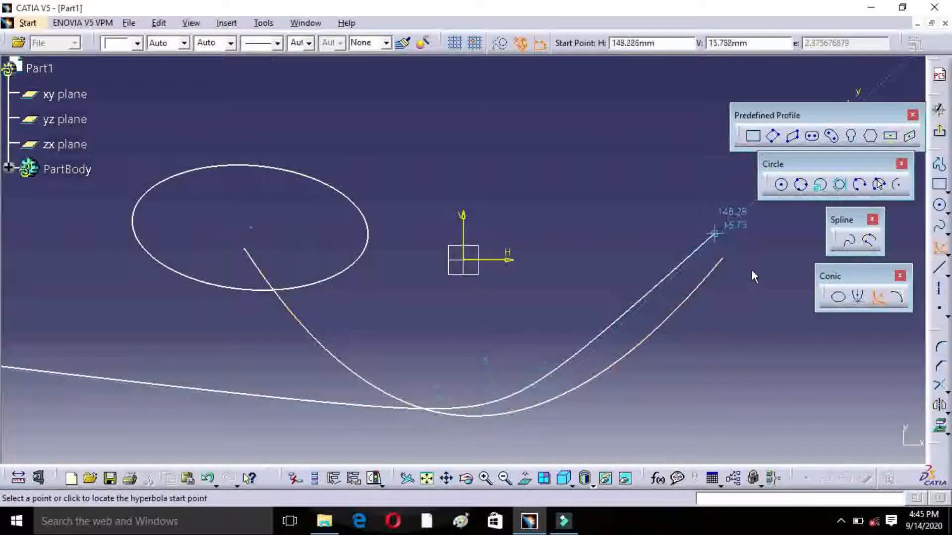
pyautogui.click(712, 272)
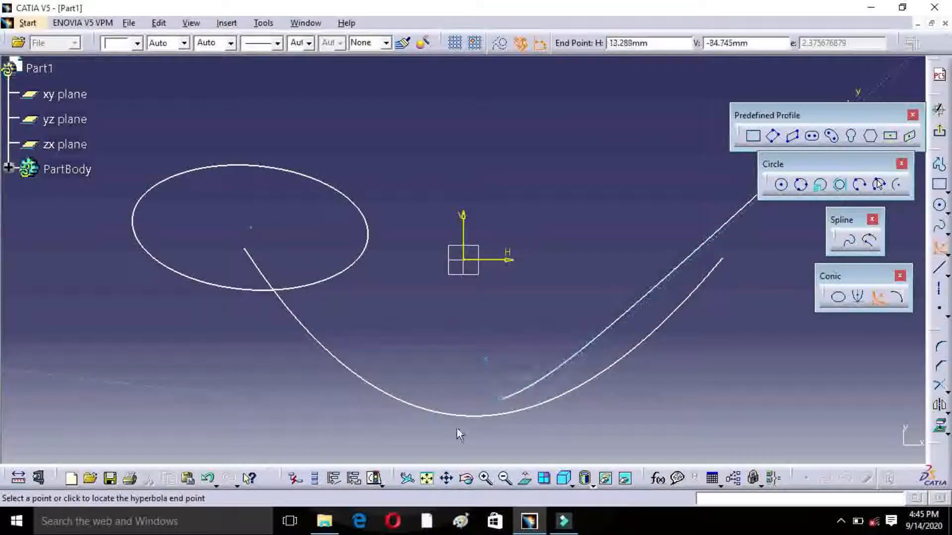
pyautogui.click(195, 364)
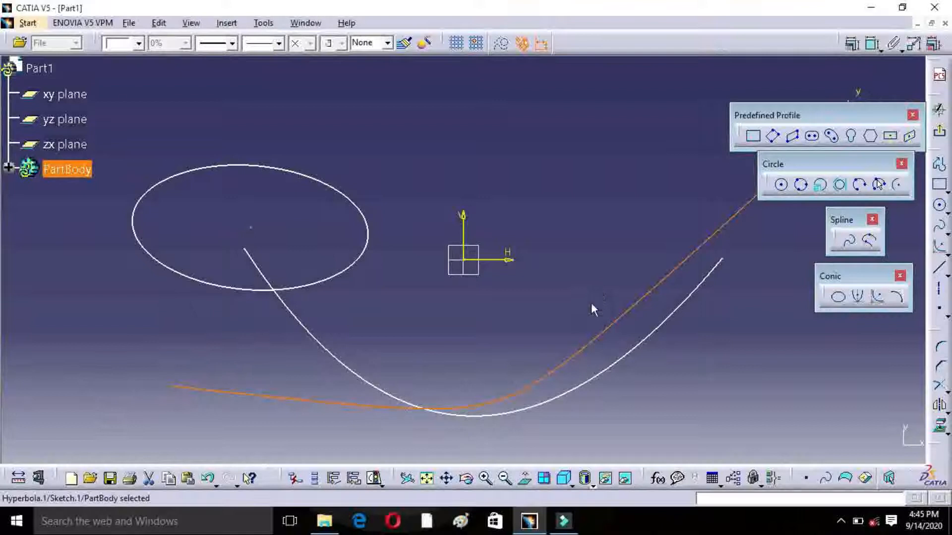
# Sketch a conic above the ellipse by two end points, a tangent at each end, and a passing point near its lowest part
pyautogui.click(504, 479)
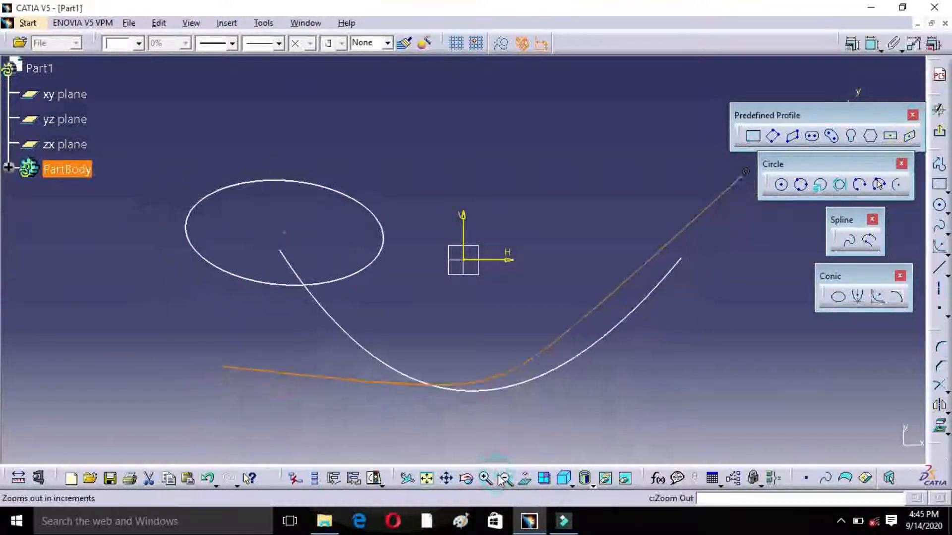
pyautogui.click(902, 297)
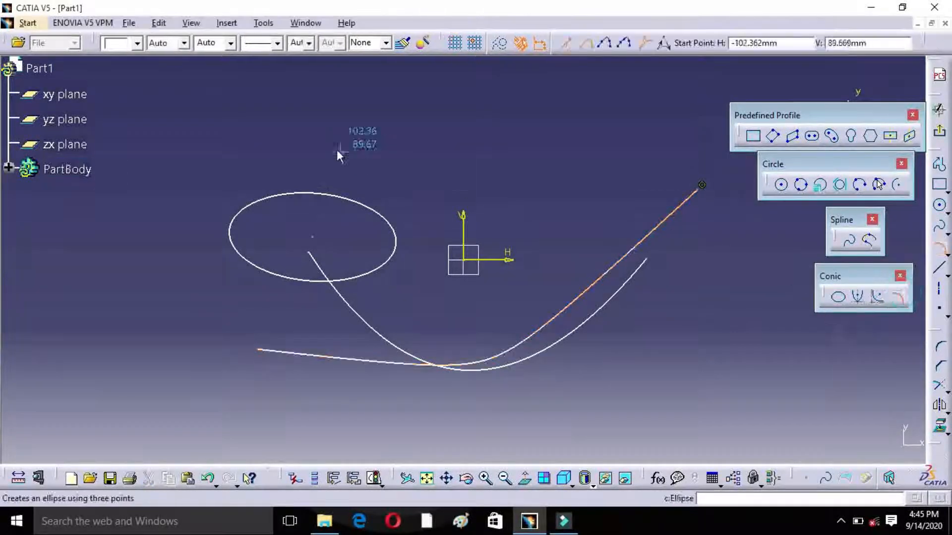
pyautogui.click(284, 120)
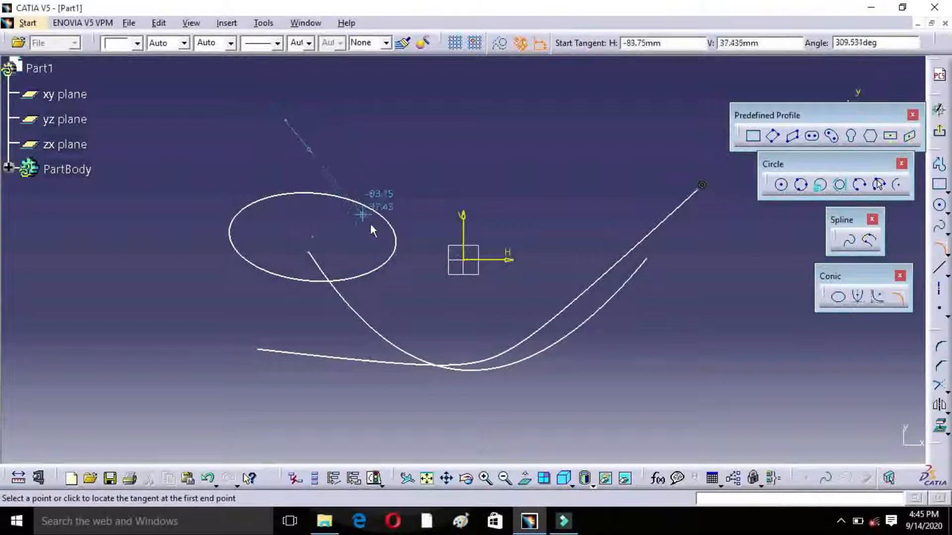
pyautogui.click(370, 232)
pyautogui.click(549, 108)
pyautogui.click(471, 202)
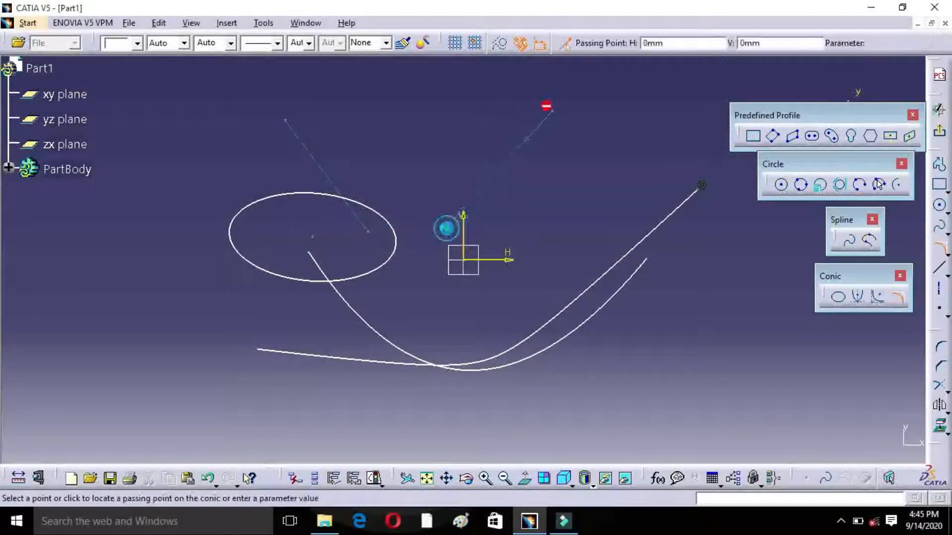
pyautogui.click(400, 196)
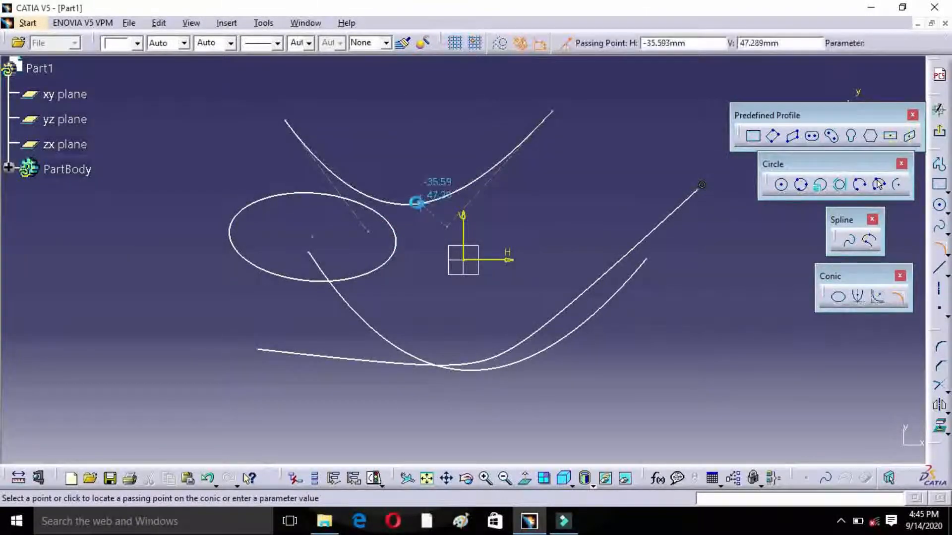
pyautogui.click(415, 198)
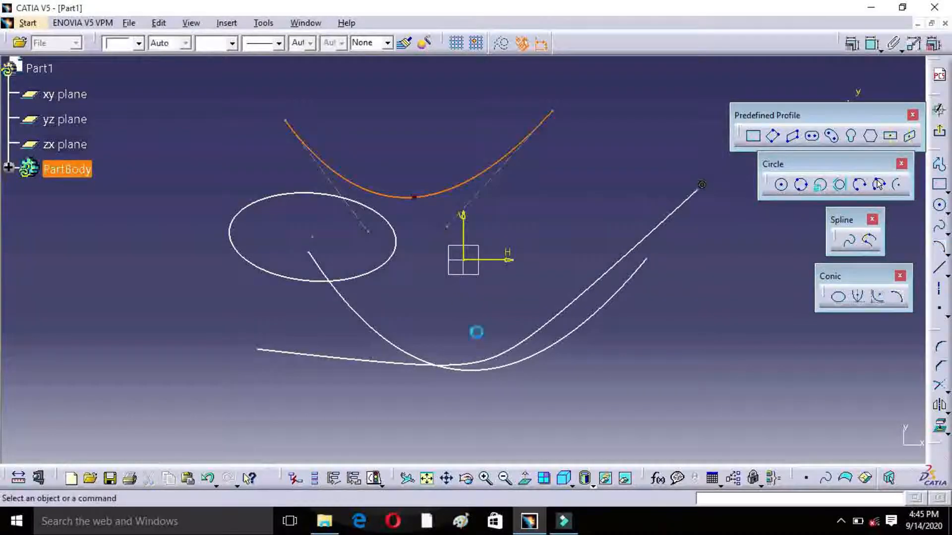
# Detach the Line tools as a floating toolbar below the Conic toolbar
pyautogui.click(946, 276)
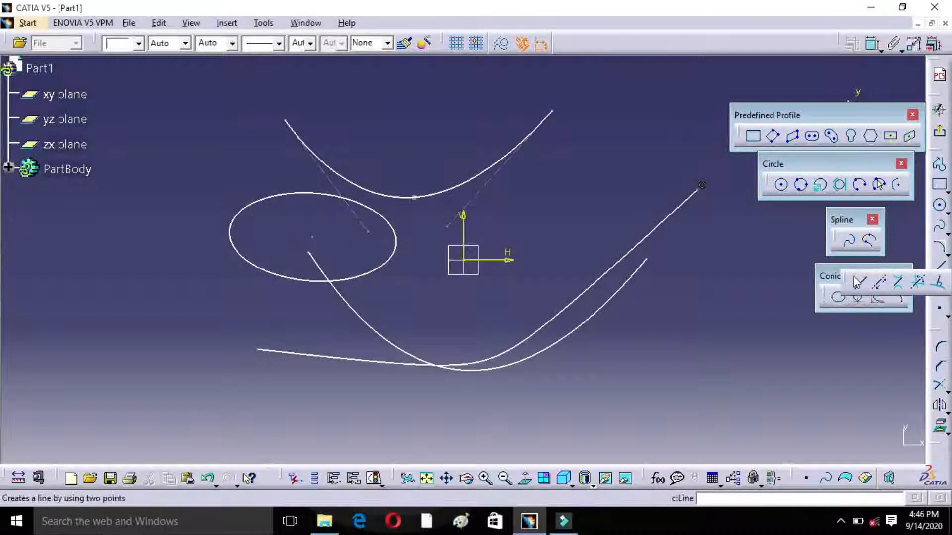
pyautogui.moveTo(845, 282); pyautogui.dragTo(808, 351)
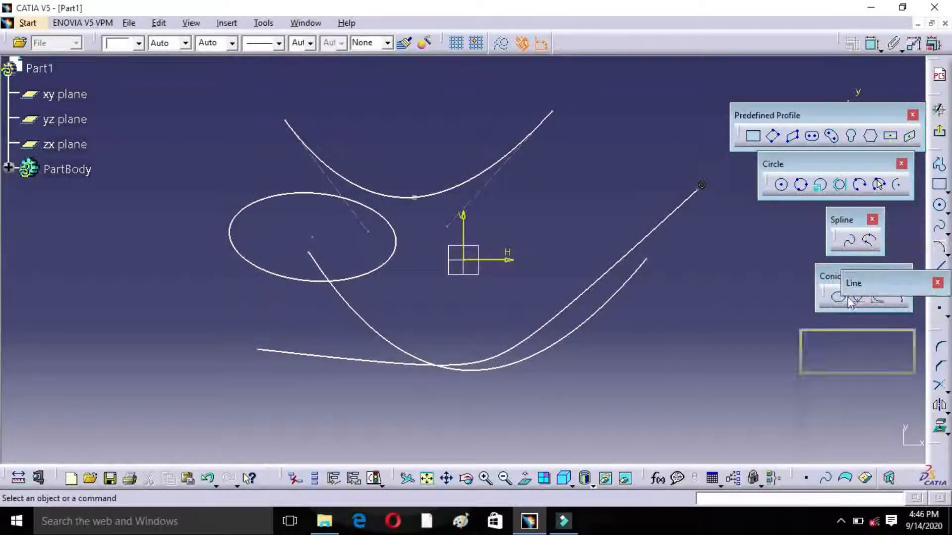
pyautogui.moveTo(851, 303); pyautogui.dragTo(851, 304)
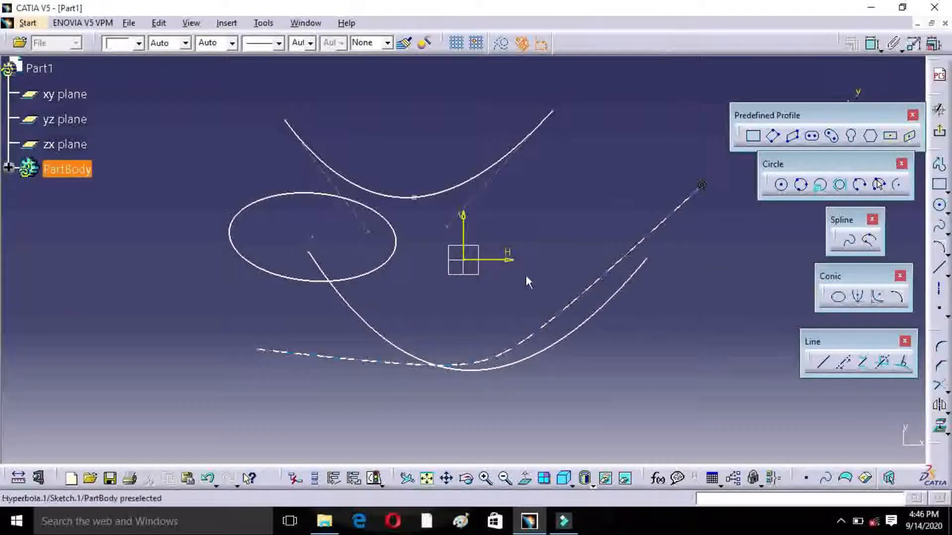
# Delete all the existing curves from the sketch and draw a steeply inclined two-point line on the negative H side
pyautogui.moveTo(181, 74)
pyautogui.mouseDown()
pyautogui.moveTo(223, 254)
pyautogui.moveTo(717, 375)
pyautogui.mouseUp()
pyautogui.press('Delete')
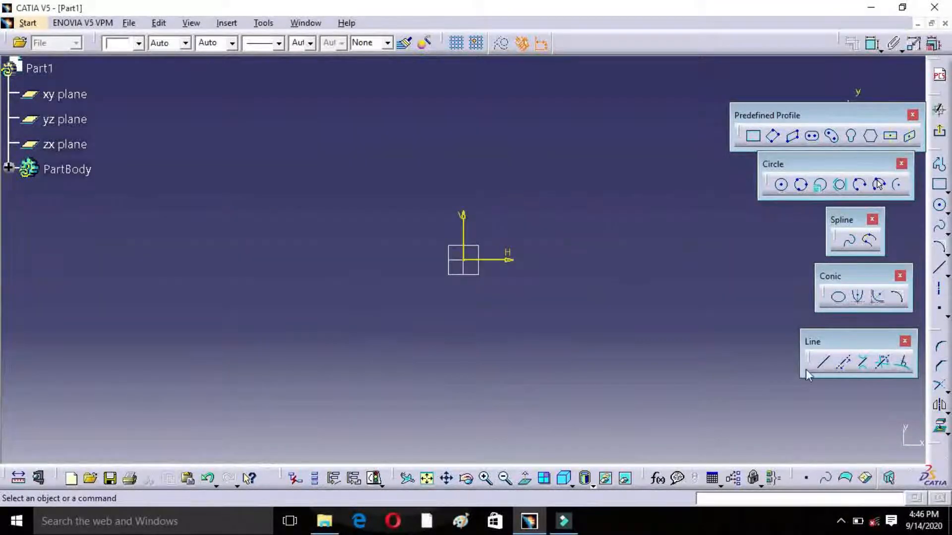
pyautogui.click(823, 366)
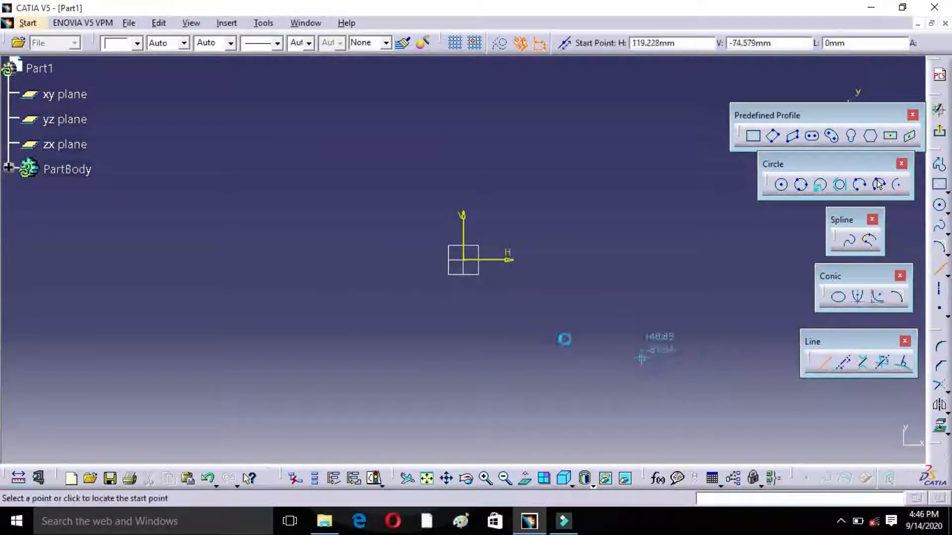
pyautogui.click(298, 180)
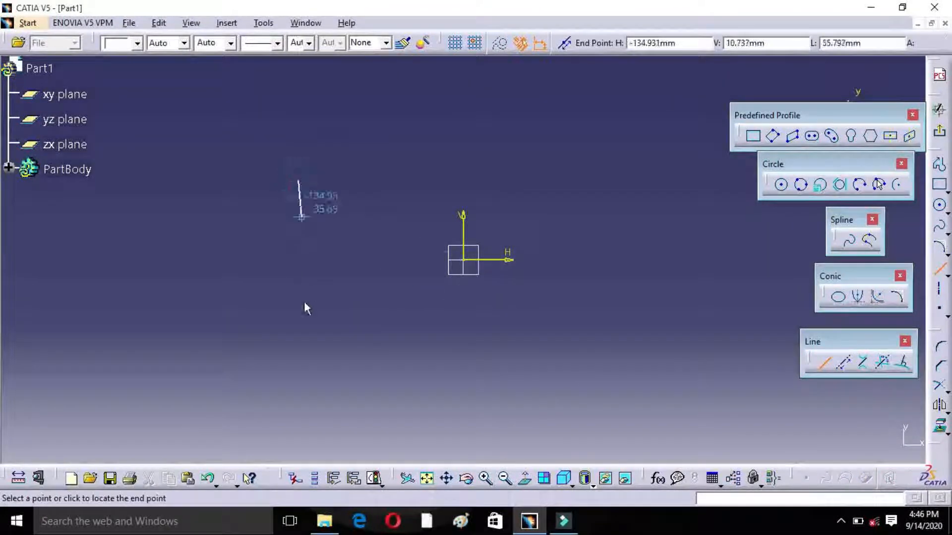
pyautogui.click(241, 348)
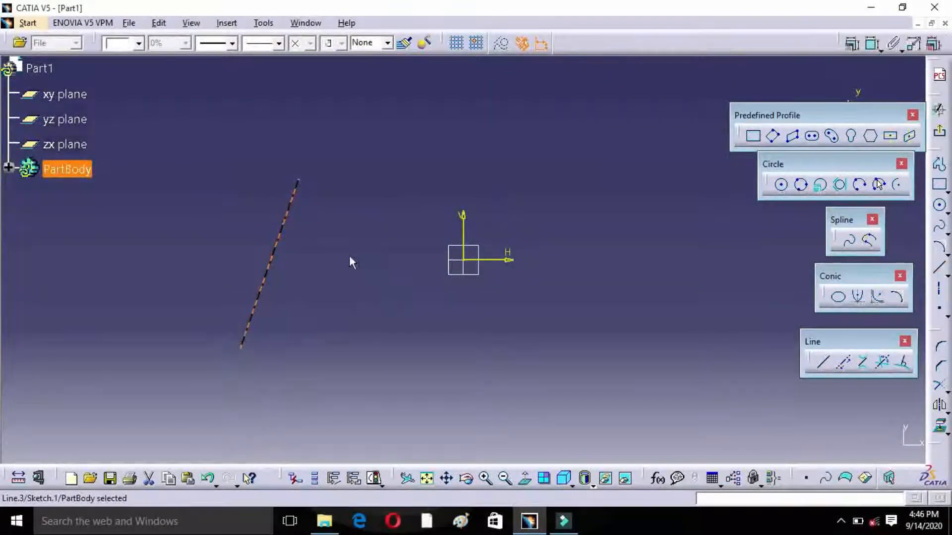
# Draw a vertical infinite line between the inclined line and the V axis
pyautogui.click(843, 364)
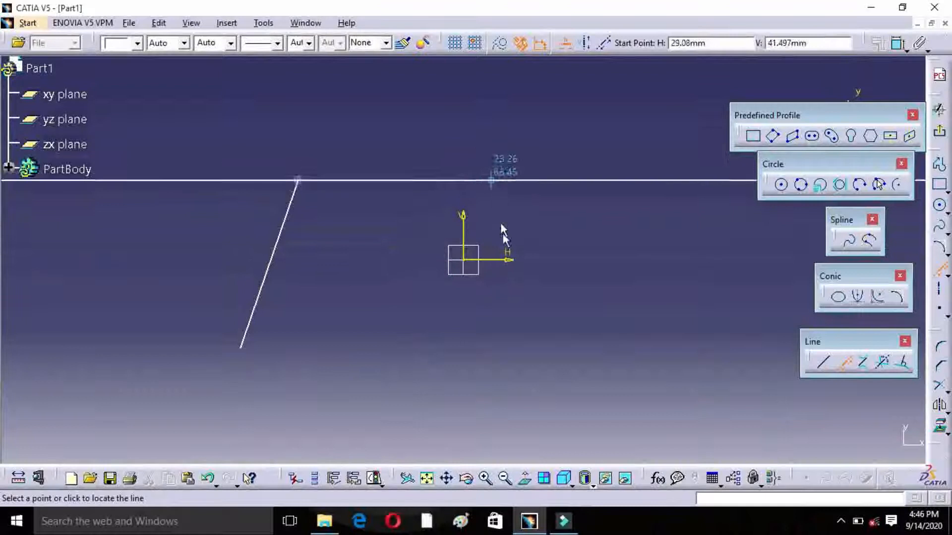
pyautogui.click(585, 45)
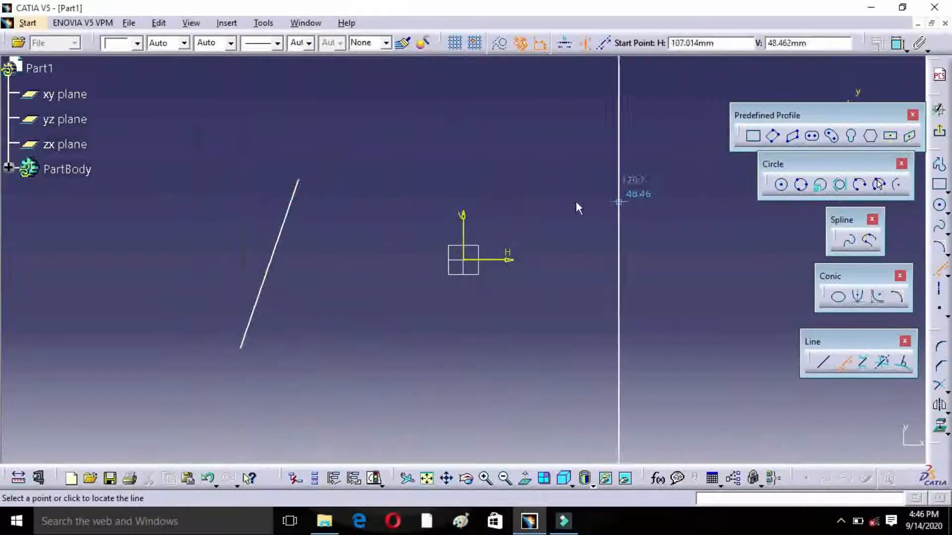
pyautogui.click(353, 218)
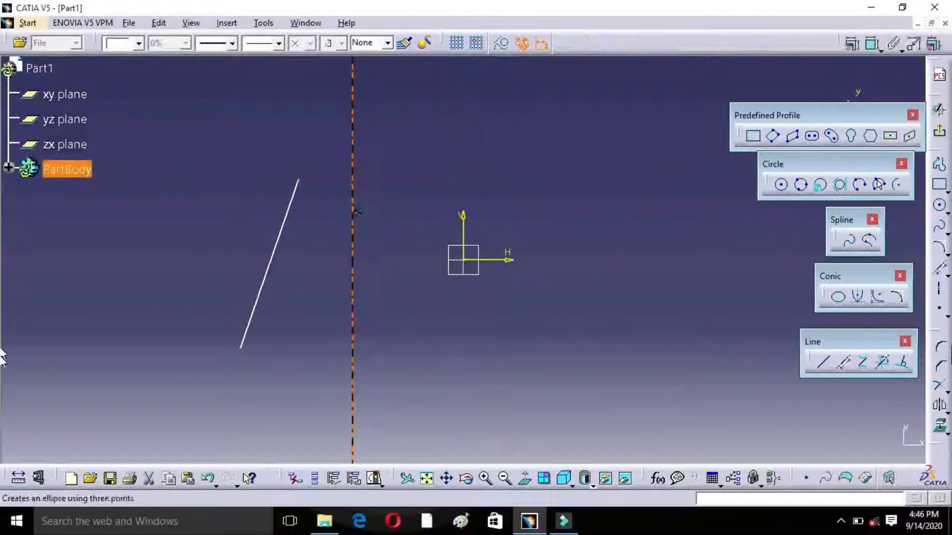
# Draw an infinite line through two points at an angle of 45 deg, crossing the vertical line
pyautogui.click(841, 361)
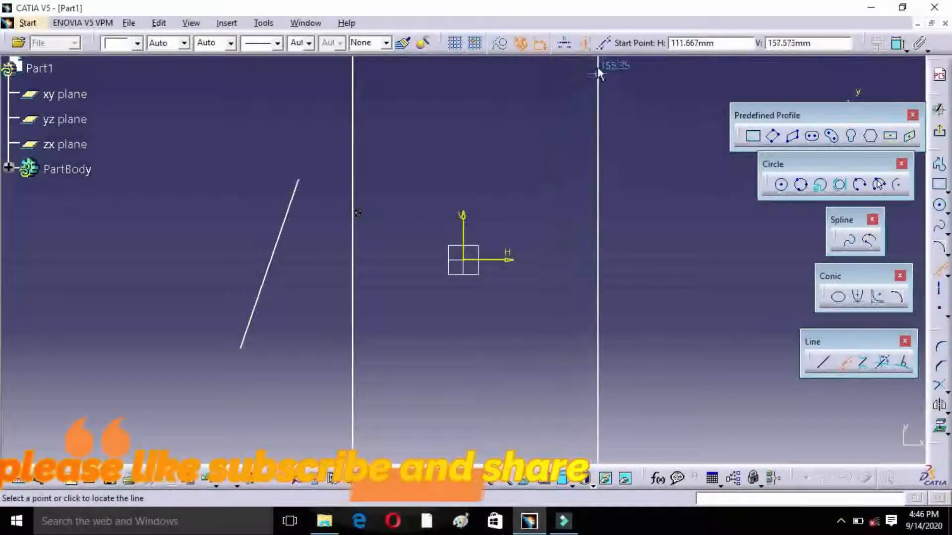
pyautogui.click(605, 45)
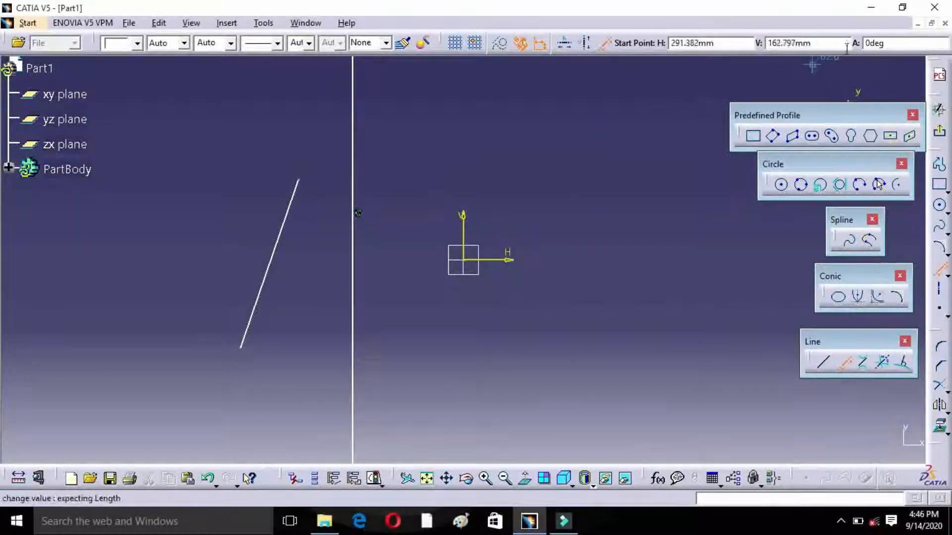
pyautogui.click(896, 45)
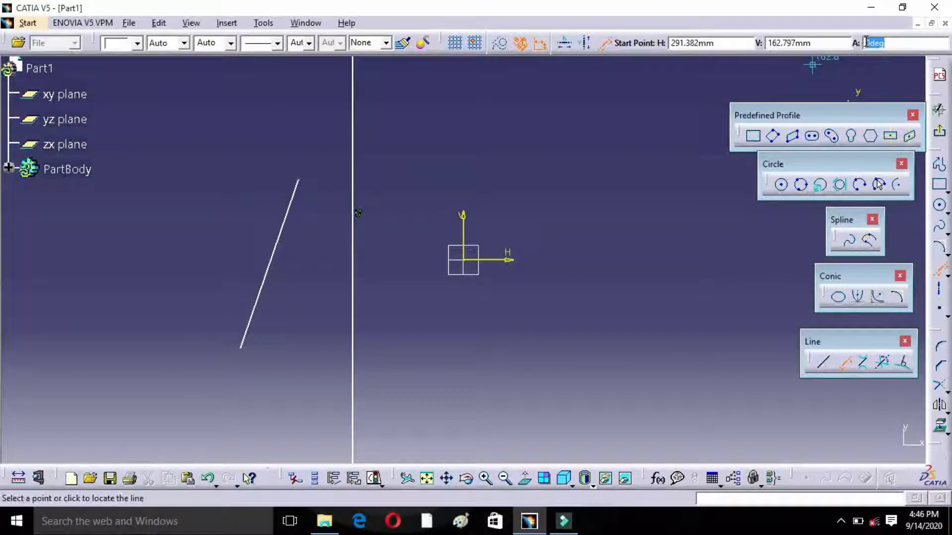
pyautogui.write('45')
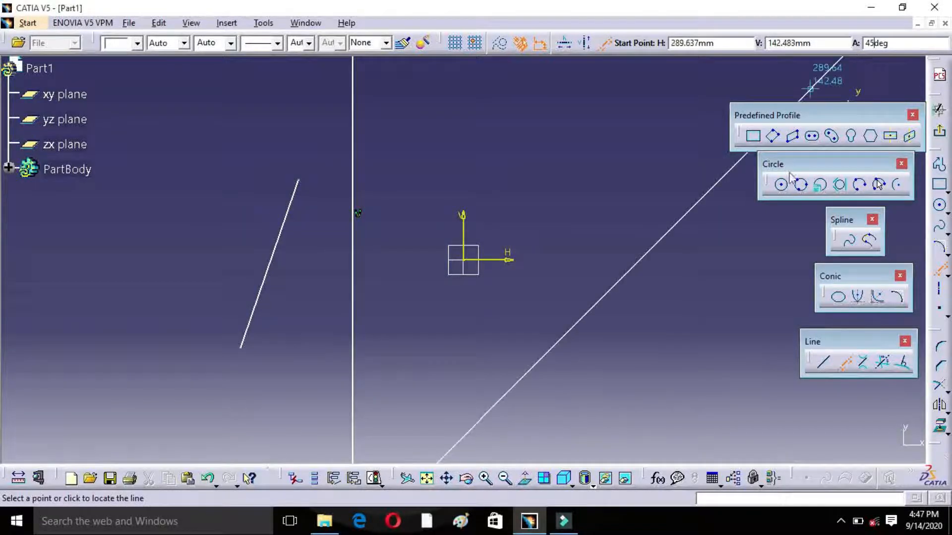
pyautogui.click(464, 170)
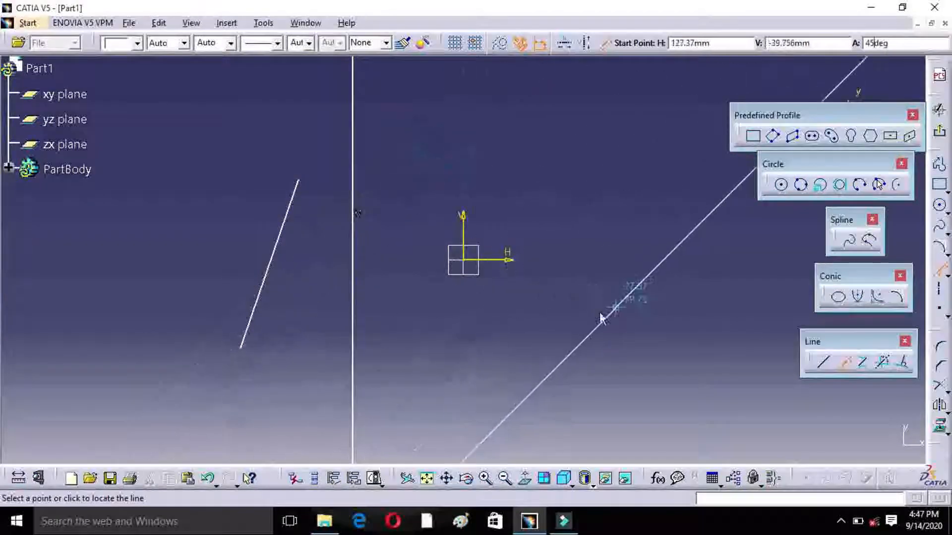
pyautogui.click(476, 187)
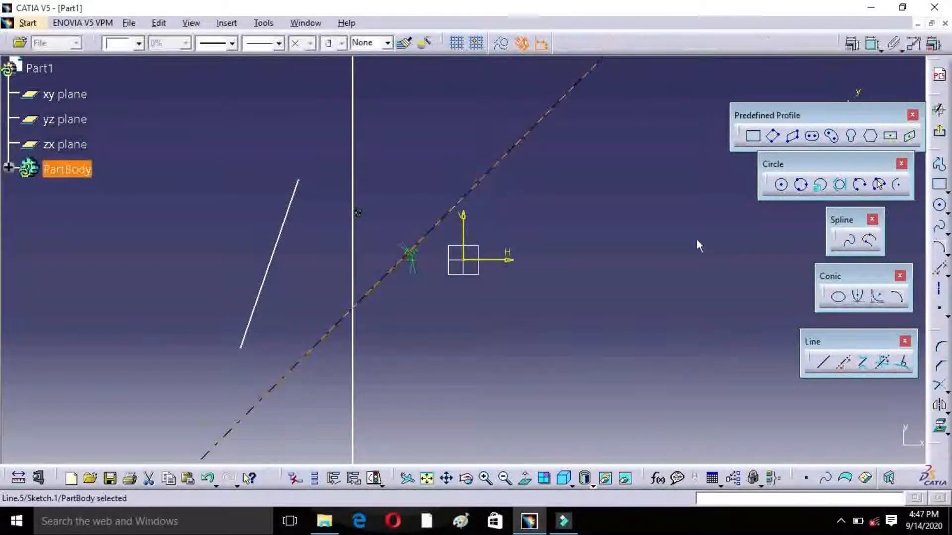
pyautogui.click(711, 388)
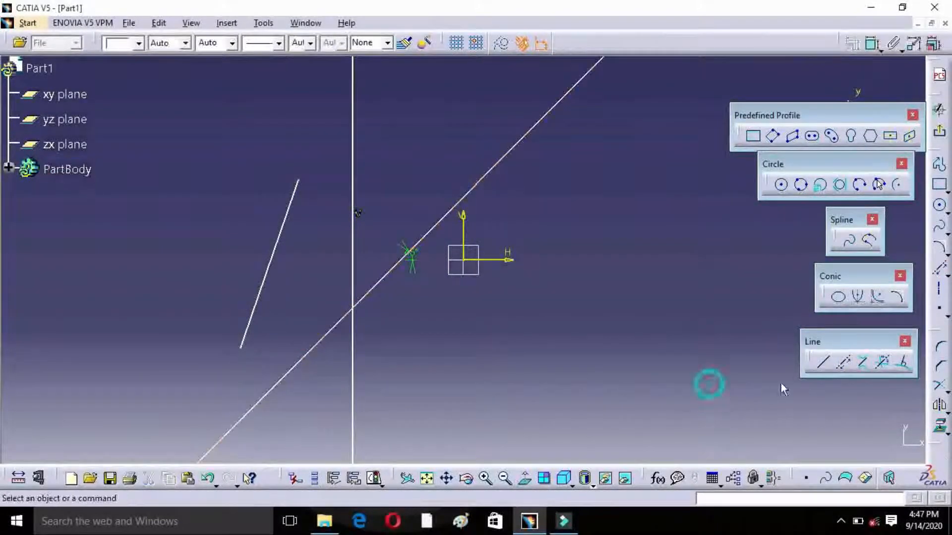
# Draw a small circle centred at about H 80 mm, V -25 mm as geometry for a bi-tangent line
pyautogui.click(863, 371)
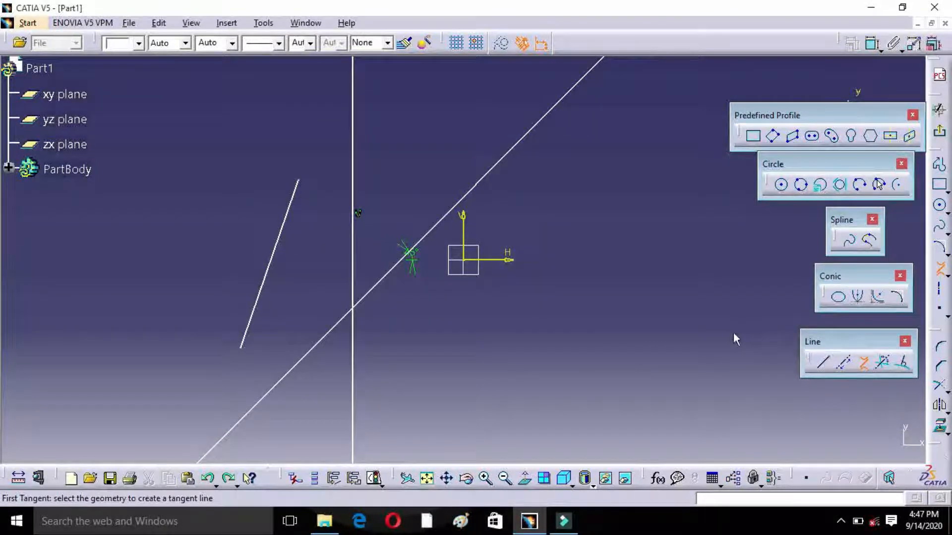
pyautogui.click(940, 205)
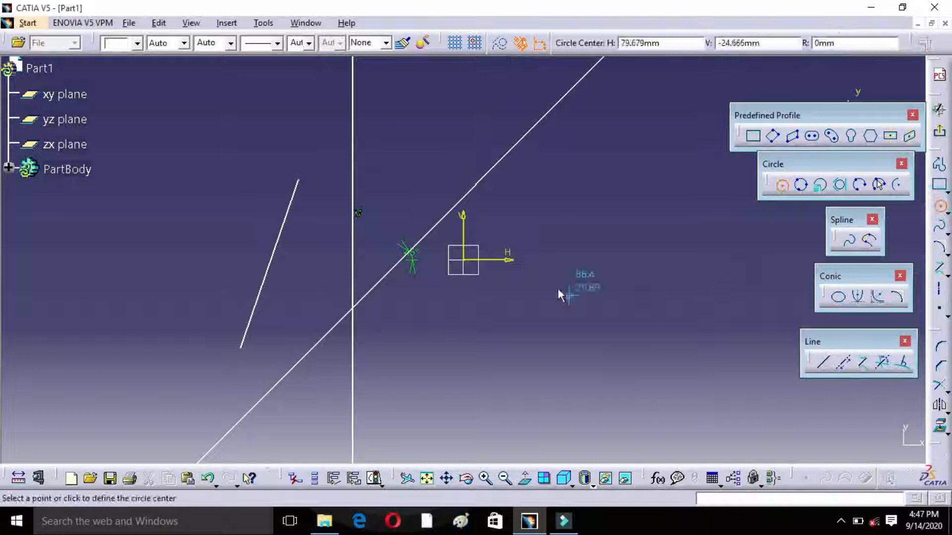
pyautogui.click(557, 287)
pyautogui.click(575, 257)
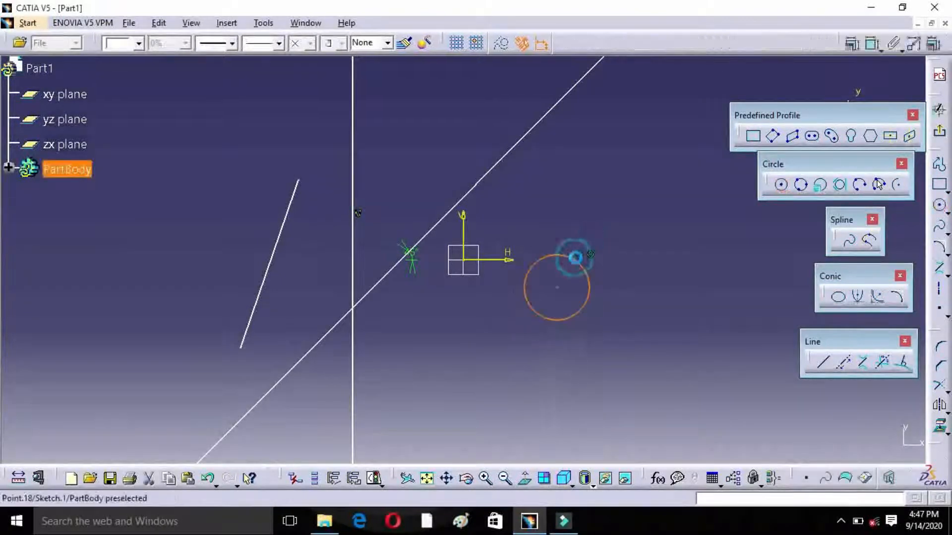
# Draw a second circle of about 27 mm radius, farther along positive H and below the first circle
pyautogui.click(940, 205)
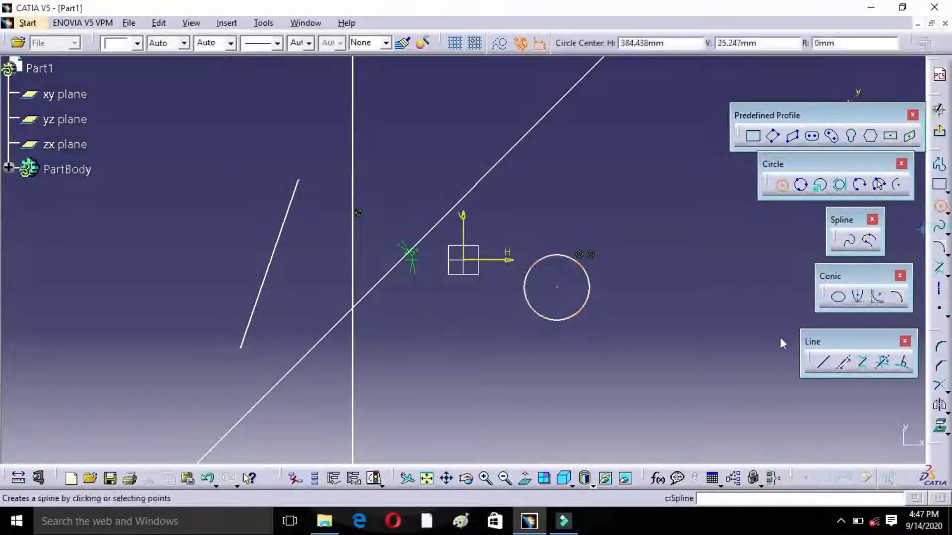
pyautogui.click(674, 386)
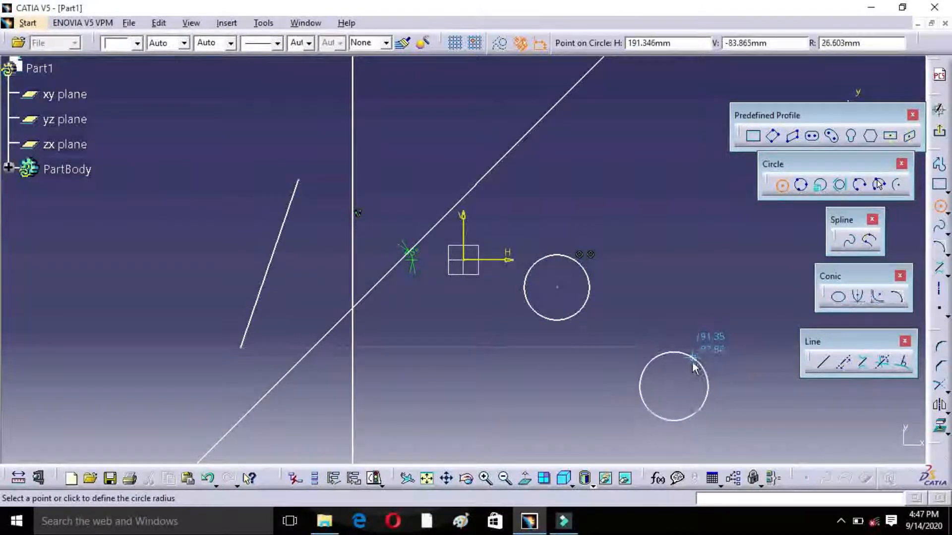
pyautogui.click(692, 360)
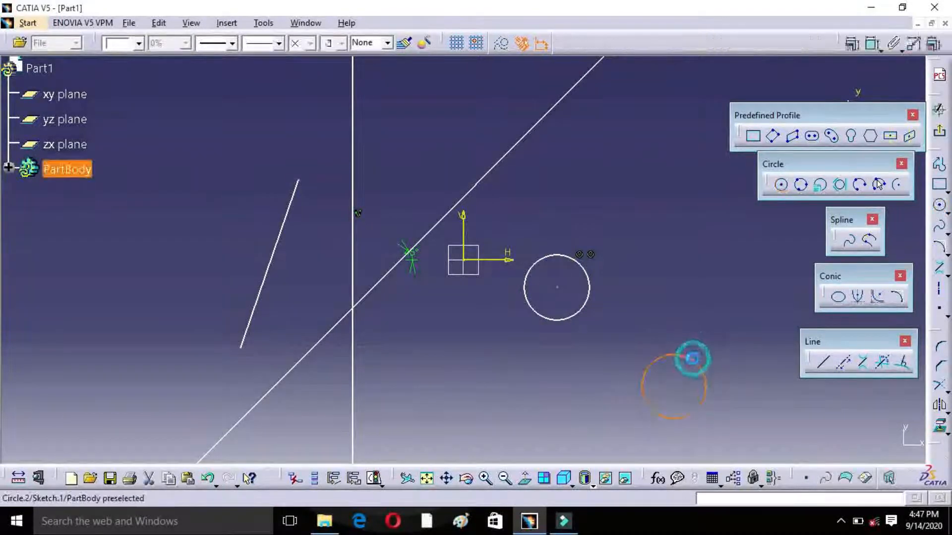
# Draw a bi-tangent line from the first circle's lower side to the second circle's upper side
pyautogui.click(864, 363)
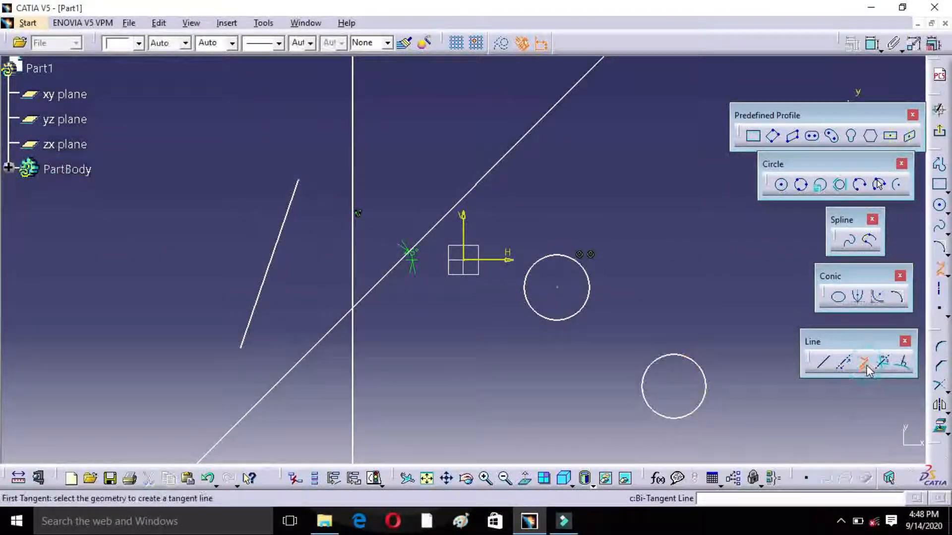
pyautogui.click(551, 323)
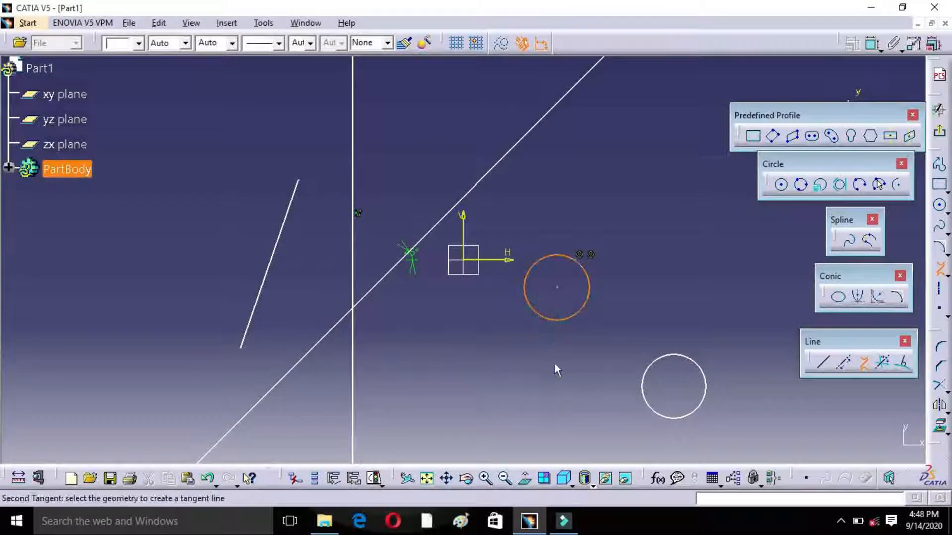
pyautogui.click(683, 361)
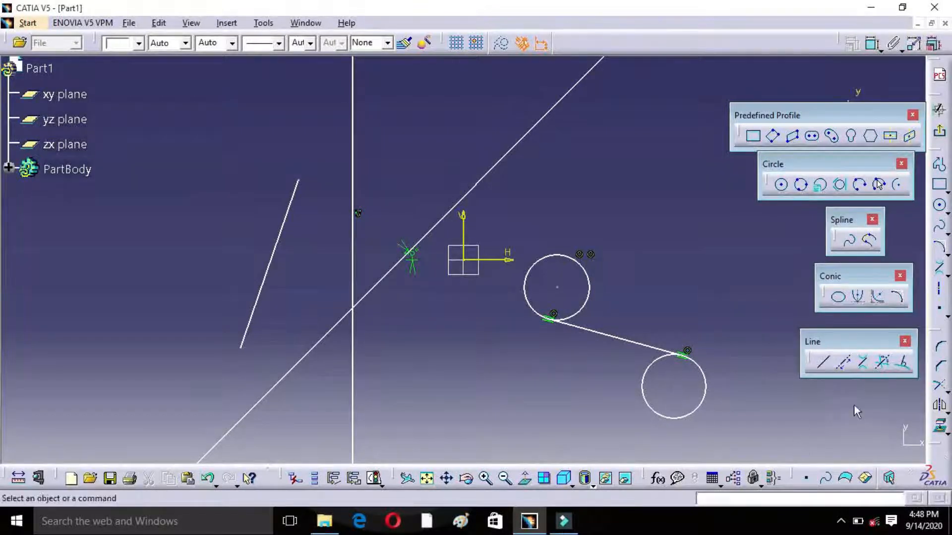
# Draw a bisecting line through the smaller angle between the 45 deg infinite line and the vertical infinite line
pyautogui.click(883, 363)
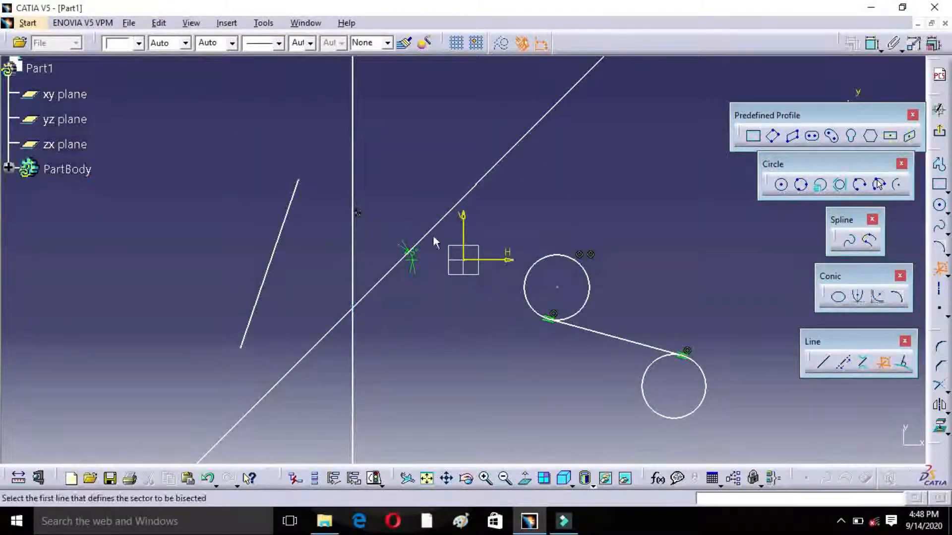
pyautogui.click(371, 291)
pyautogui.click(353, 266)
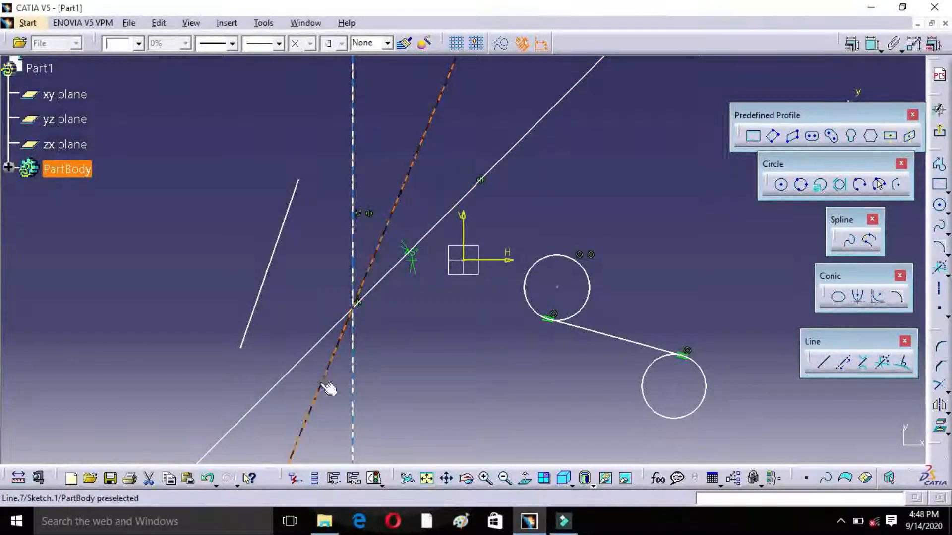
# Draw a second bisecting line through the larger angle between the vertical line and the 45 deg line
pyautogui.click(880, 365)
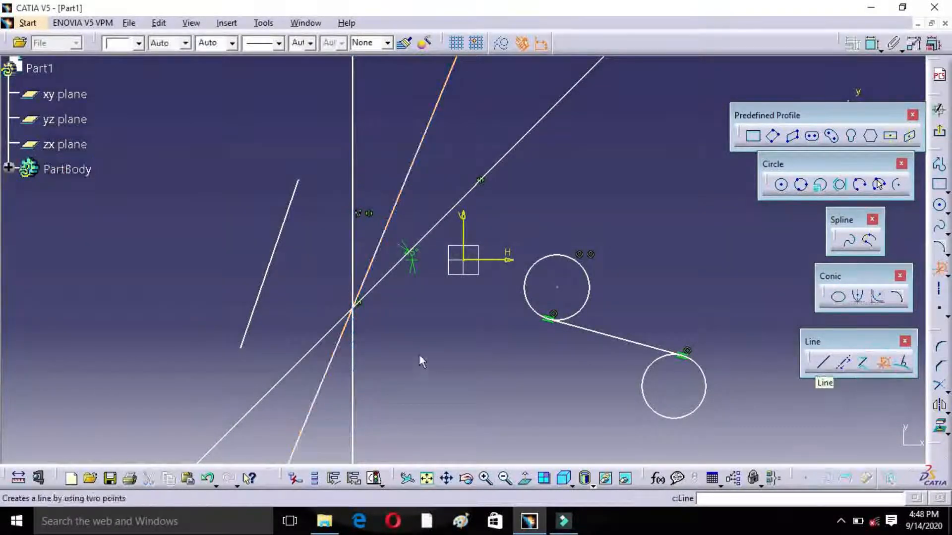
pyautogui.click(353, 257)
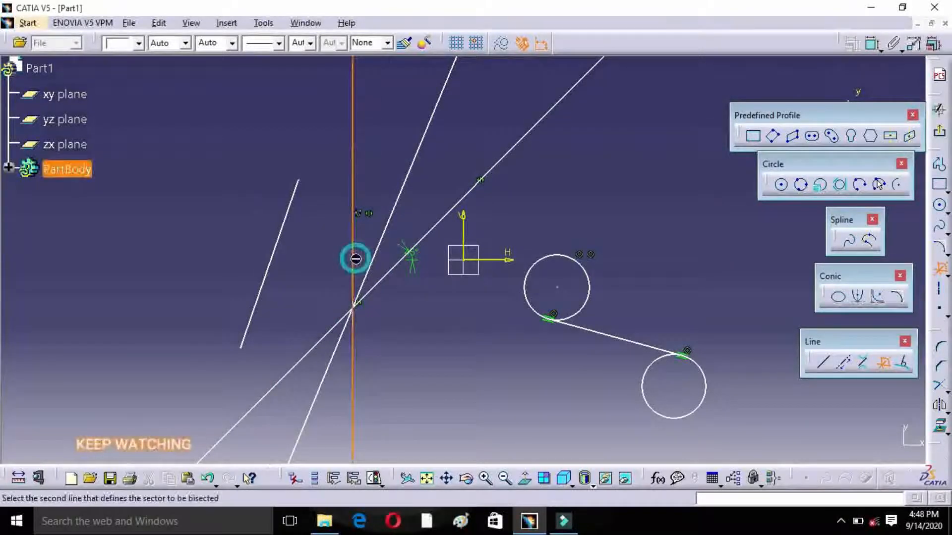
pyautogui.click(316, 344)
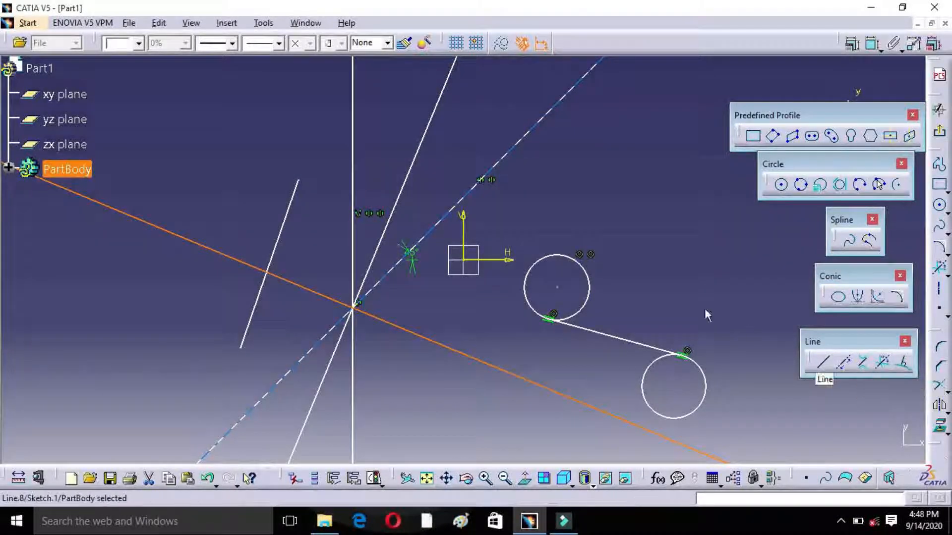
# Draw a small circle centred at about H 102 mm, V 67 mm, above the first bi-tangent circle
pyautogui.click(941, 207)
pyautogui.click(586, 181)
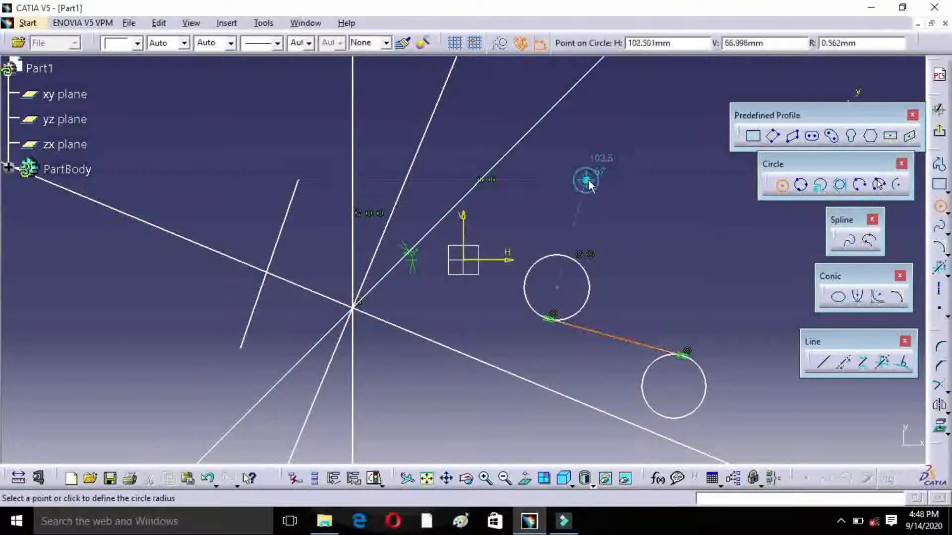
pyautogui.click(605, 163)
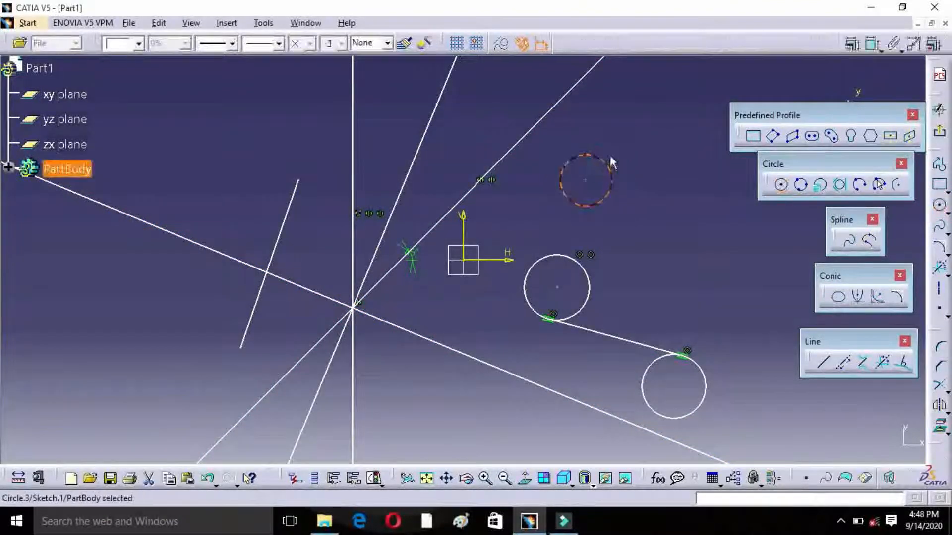
# Draw a short line normal to the new circle from a point outside it on its positive H side
pyautogui.moveTo(611, 163)
pyautogui.mouseDown(button='middle')
pyautogui.moveTo(476, 282)
pyautogui.moveTo(491, 228)
pyautogui.moveTo(487, 246)
pyautogui.mouseUp(button='middle')
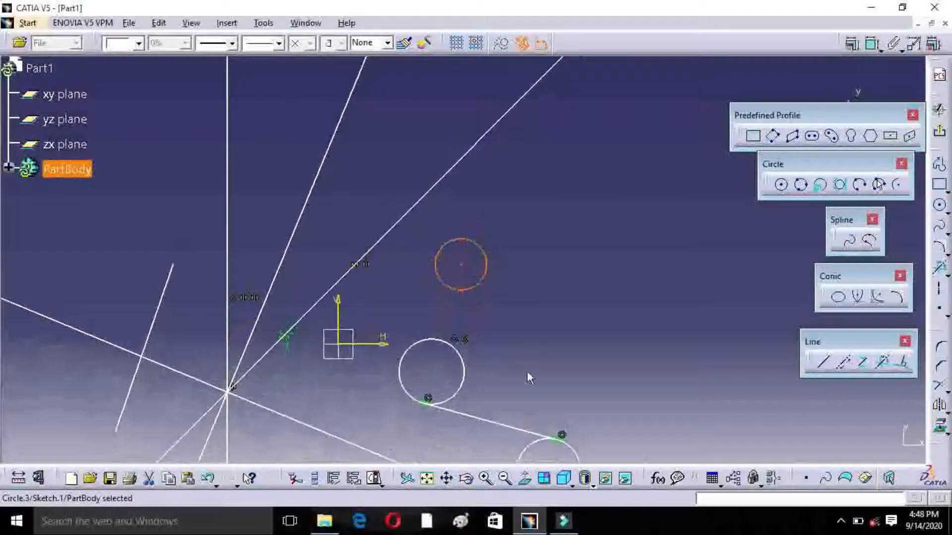
pyautogui.click(486, 478)
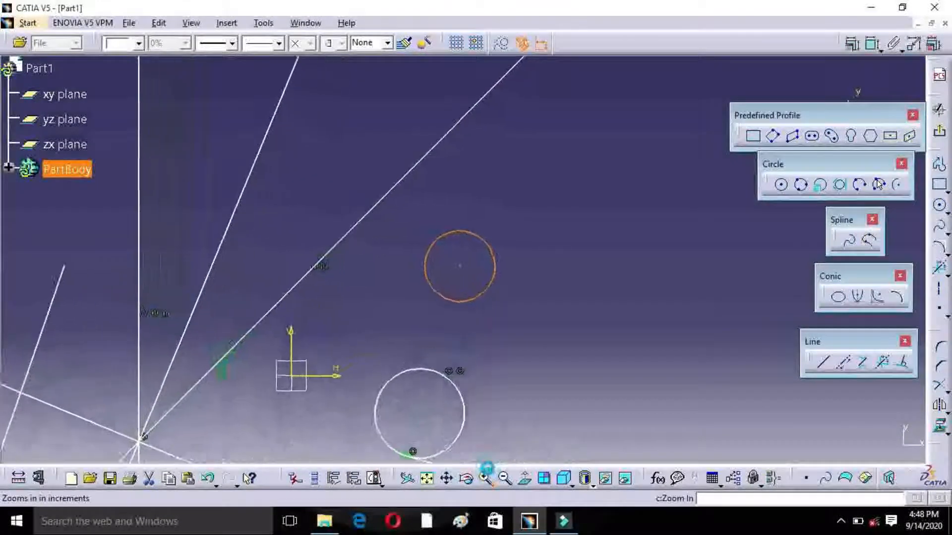
pyautogui.click(486, 478)
pyautogui.click(486, 479)
pyautogui.click(514, 418)
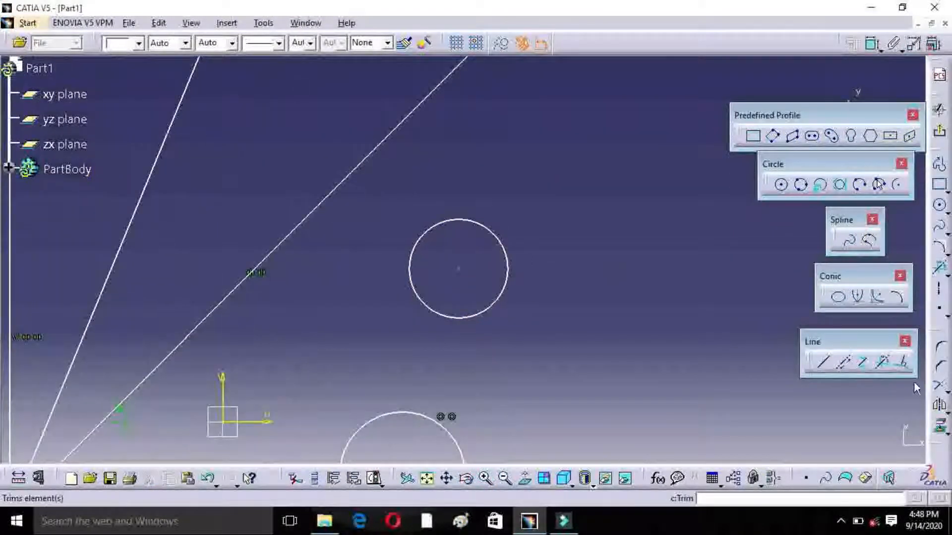
pyautogui.click(903, 362)
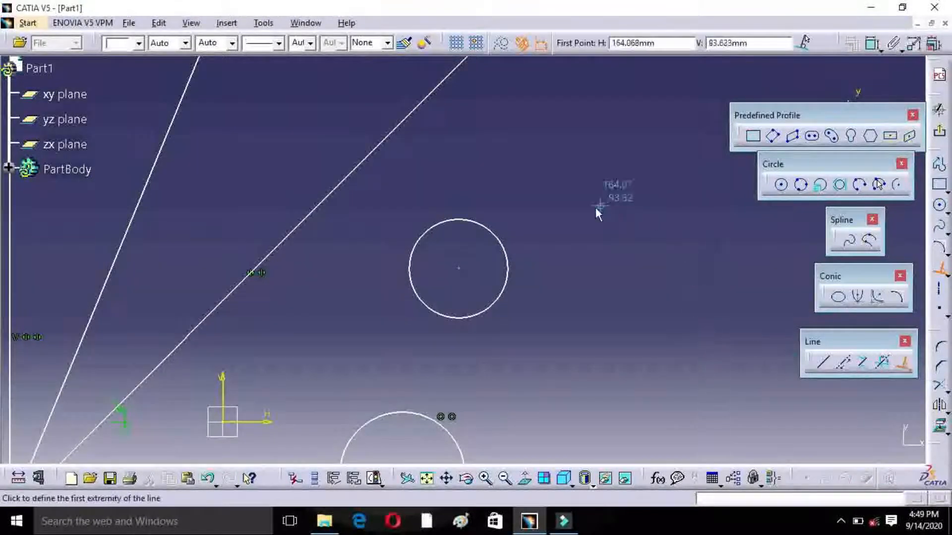
pyautogui.click(564, 227)
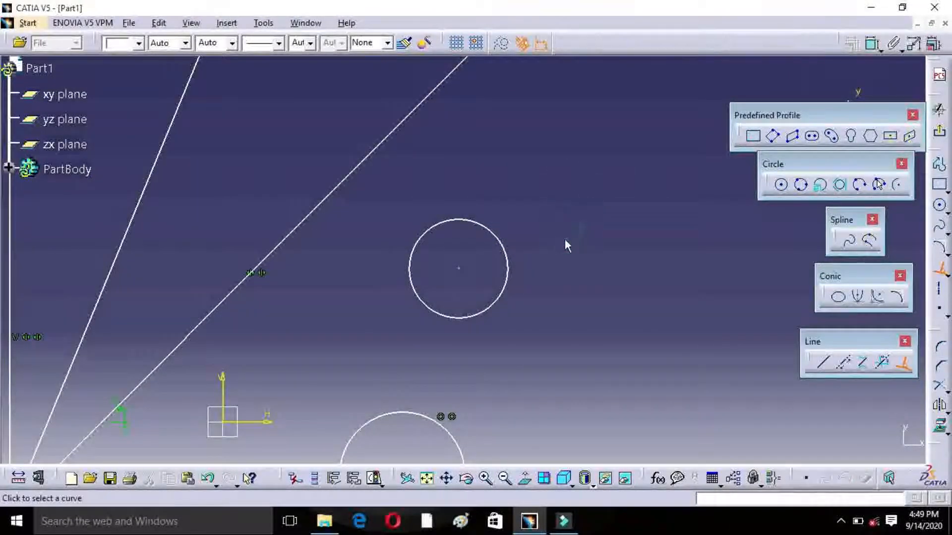
pyautogui.click(489, 230)
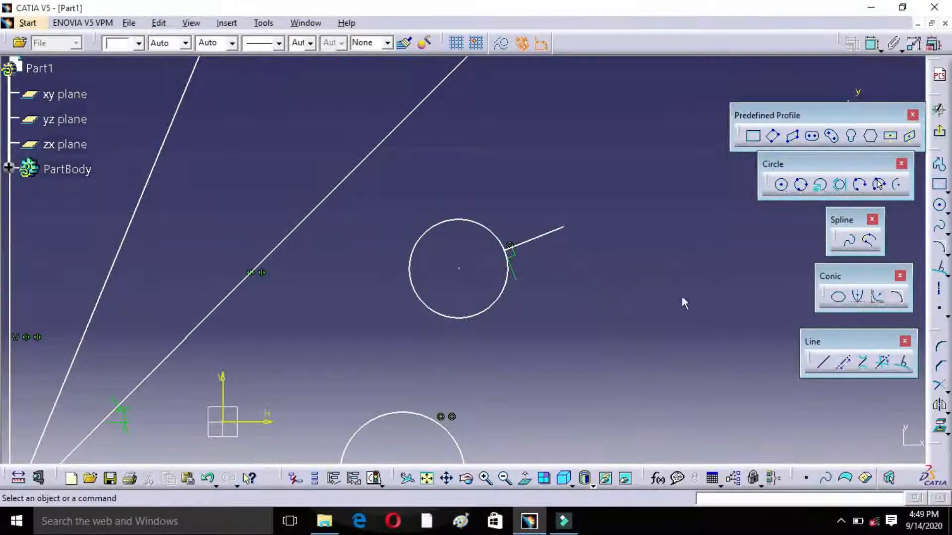
# Draw a near-vertical axis through two points on the positive H side of the circle with the normal line
pyautogui.click(505, 479)
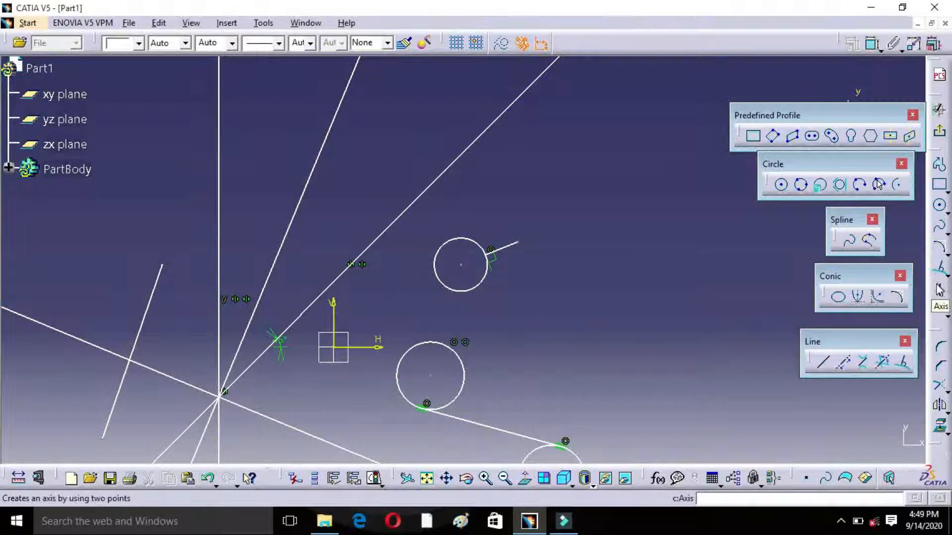
pyautogui.click(939, 295)
pyautogui.click(588, 170)
pyautogui.click(586, 312)
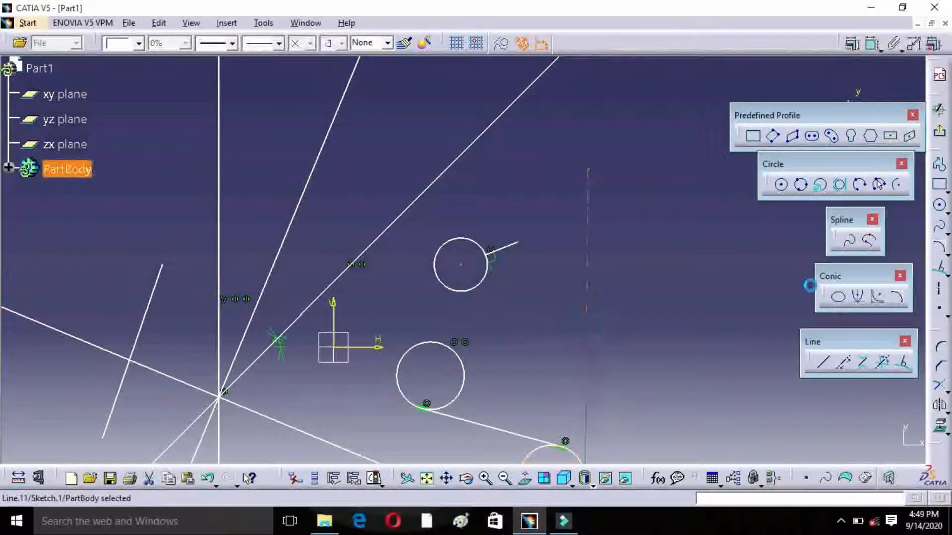
# Draw a horizontal axis between the circle with the normal line and the bi-tangent circle below it
pyautogui.click(937, 297)
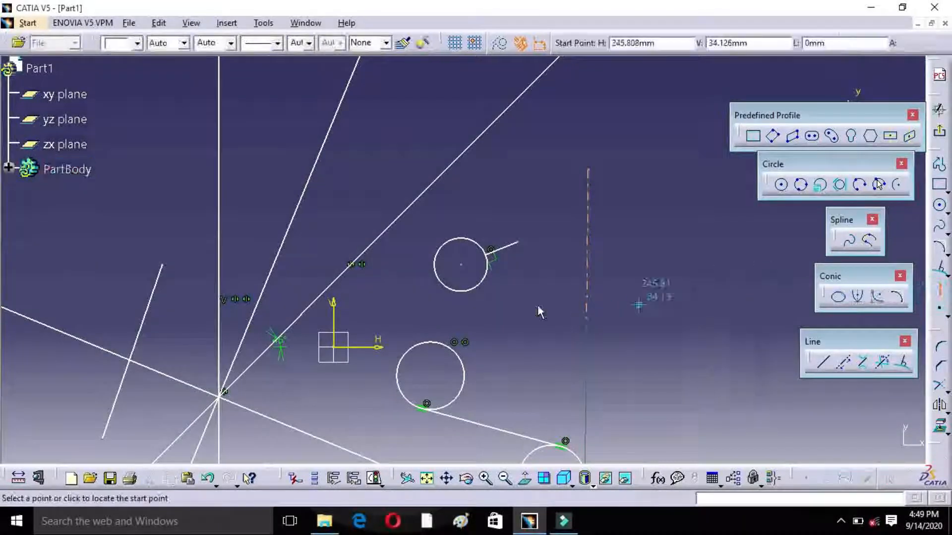
pyautogui.click(406, 310)
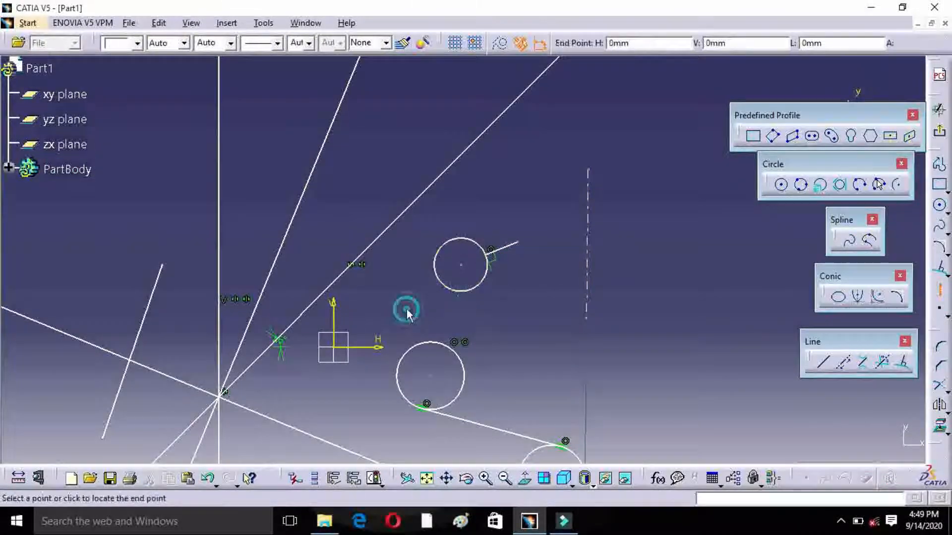
pyautogui.click(537, 307)
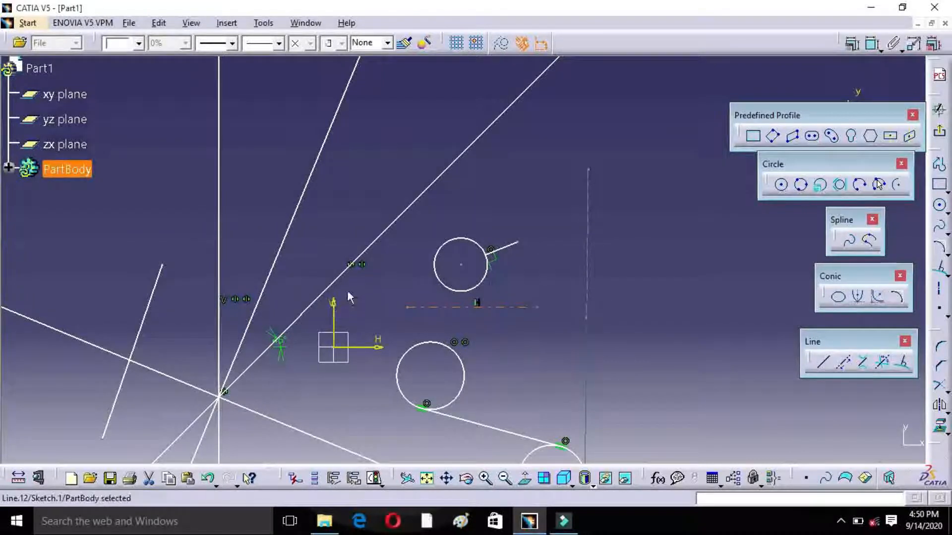
# Delete the 45 deg infinite line, the vertical infinite line and the steep bisecting line from the sketch
pyautogui.click(490, 481)
pyautogui.click(504, 480)
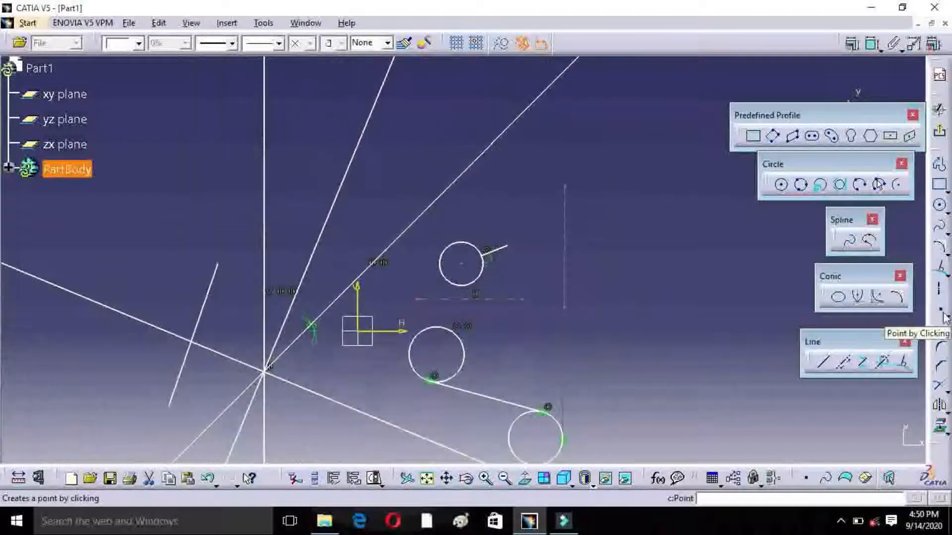
pyautogui.press('Delete')
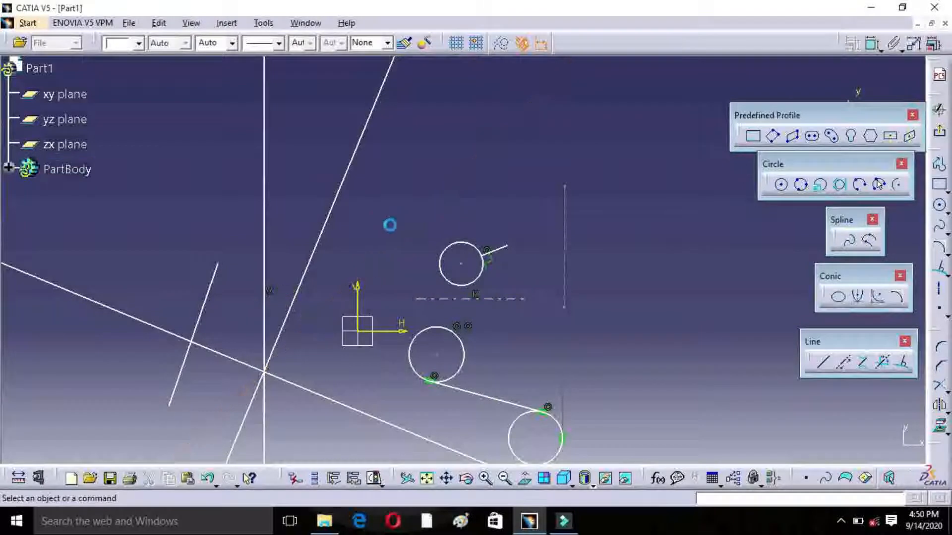
pyautogui.click(329, 215)
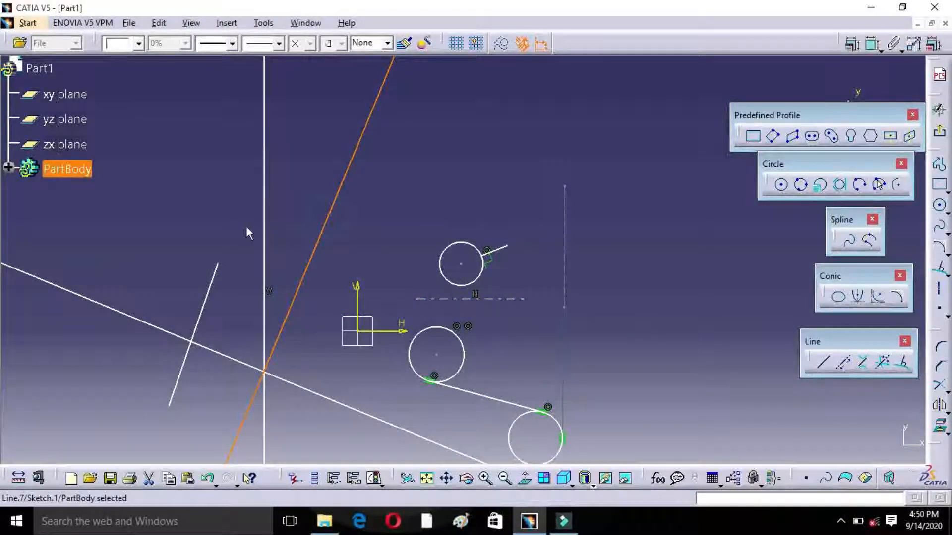
pyautogui.moveTo(126, 203); pyautogui.dragTo(241, 402)
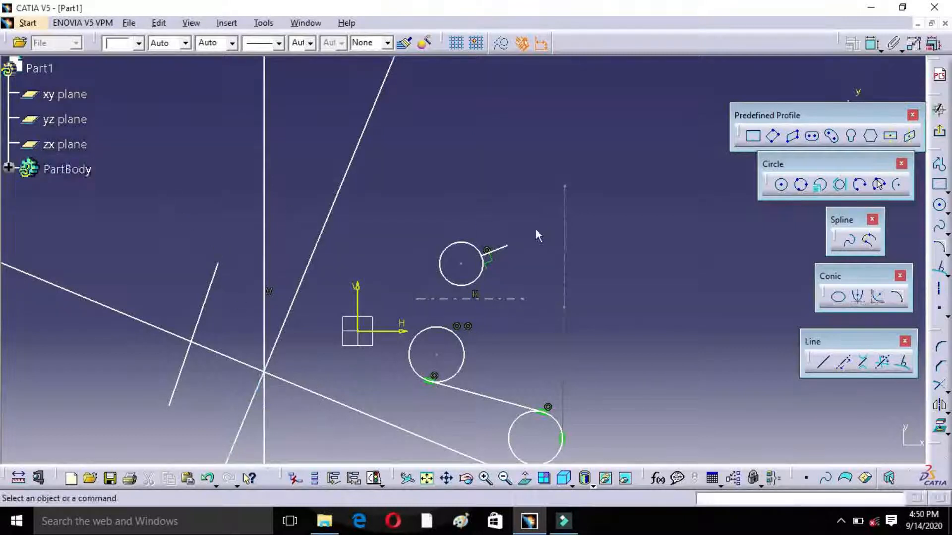
pyautogui.click(265, 225)
pyautogui.press('Delete')
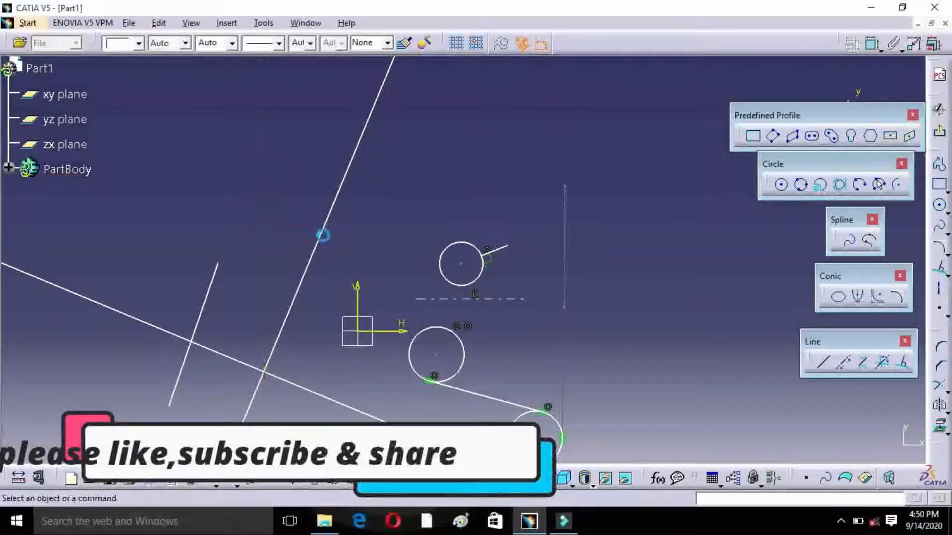
pyautogui.click(322, 228)
pyautogui.press('Delete')
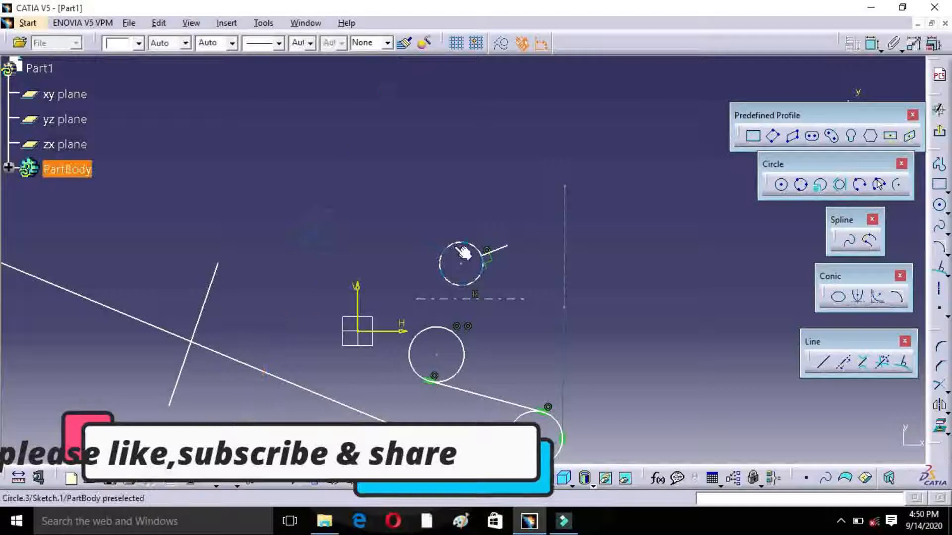
# Delete the uppermost circle, its normal line and both the horizontal and vertical axes
pyautogui.click(462, 254)
pyautogui.press('Delete')
pyautogui.click(501, 252)
pyautogui.press('Delete')
pyautogui.click(496, 300)
pyautogui.press('Delete')
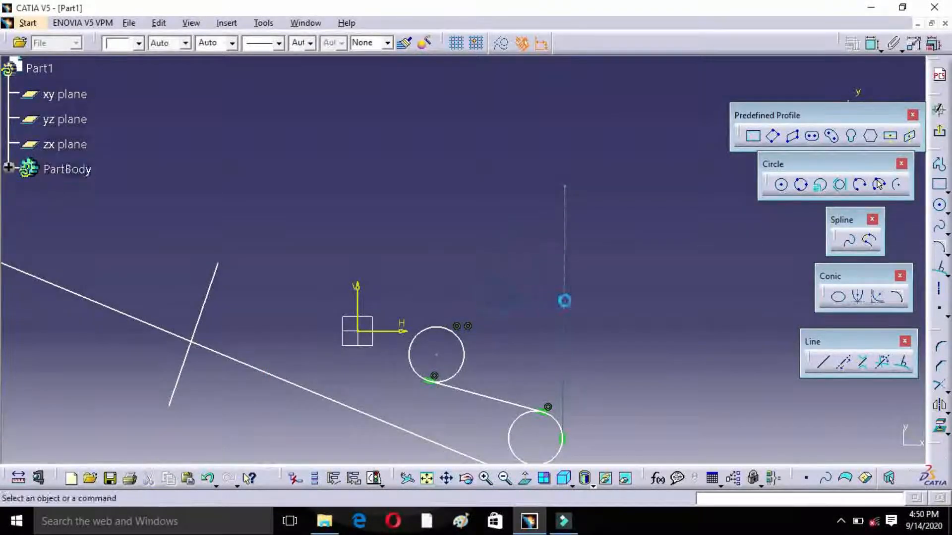
pyautogui.click(564, 300)
pyautogui.press('Delete')
# Delete the bi-tangent line and the two circles it connects
pyautogui.click(441, 382)
pyautogui.press('Delete')
pyautogui.click(462, 371)
pyautogui.press('Delete')
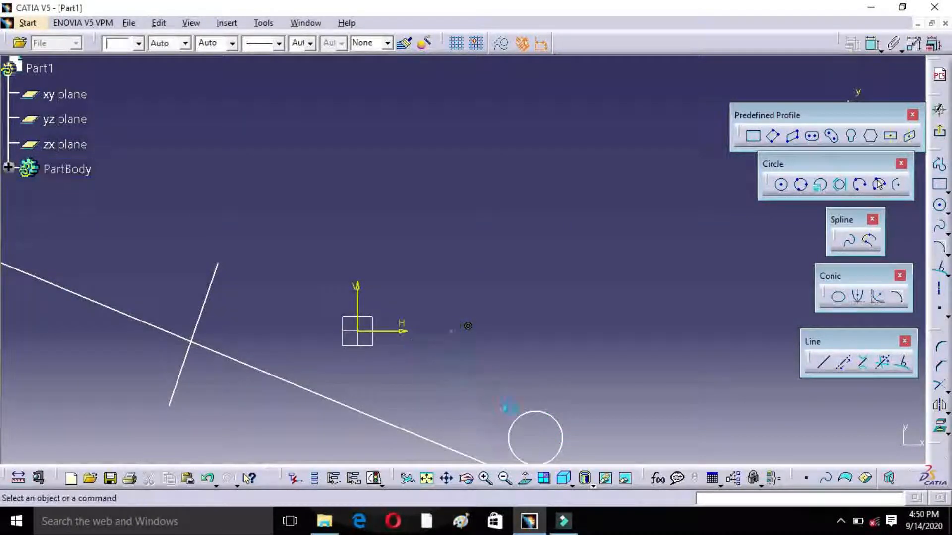
pyautogui.click(522, 414)
pyautogui.press('Delete')
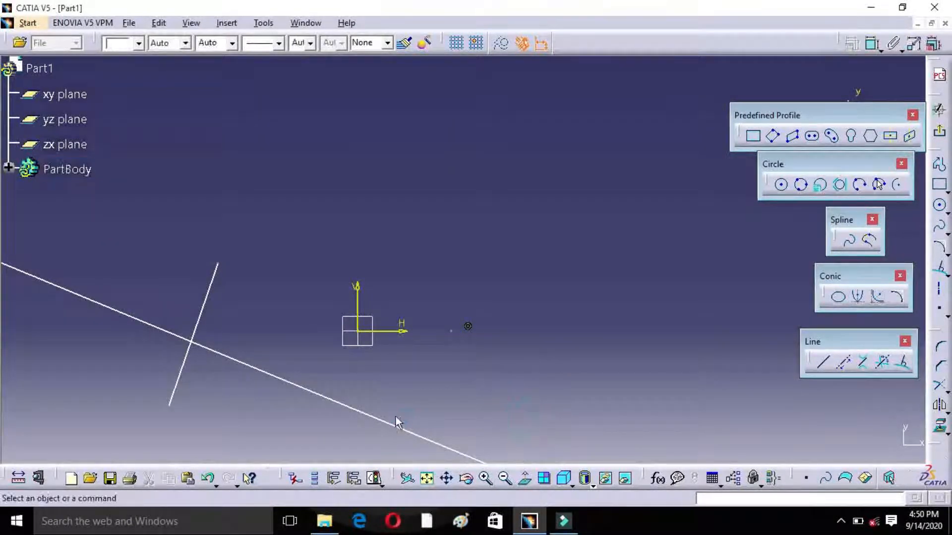
# Delete the remaining bisecting line and the steeply inclined two-point line
pyautogui.click(388, 423)
pyautogui.press('Delete')
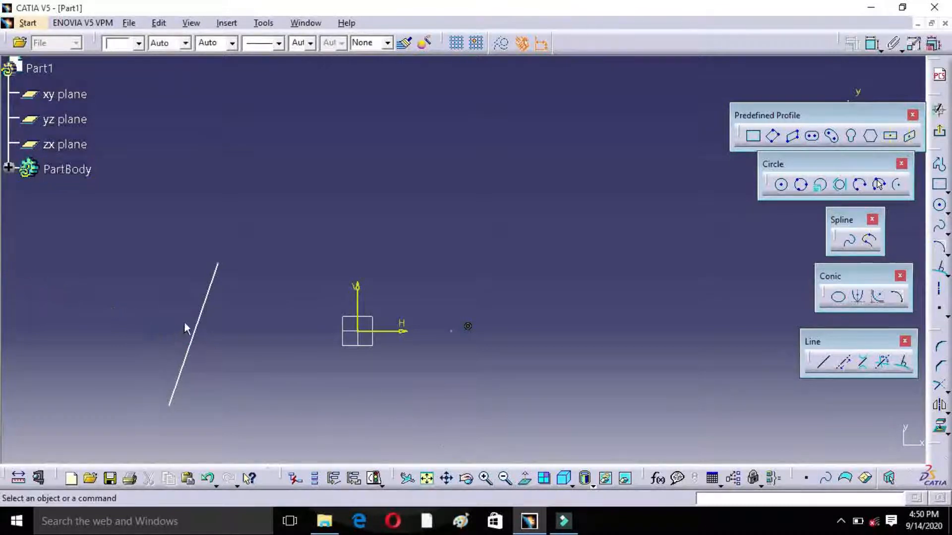
pyautogui.click(205, 324)
pyautogui.press('Delete')
# Float the Point tools over the sketch and place two single points above the H axis, one at a time
pyautogui.click(948, 317)
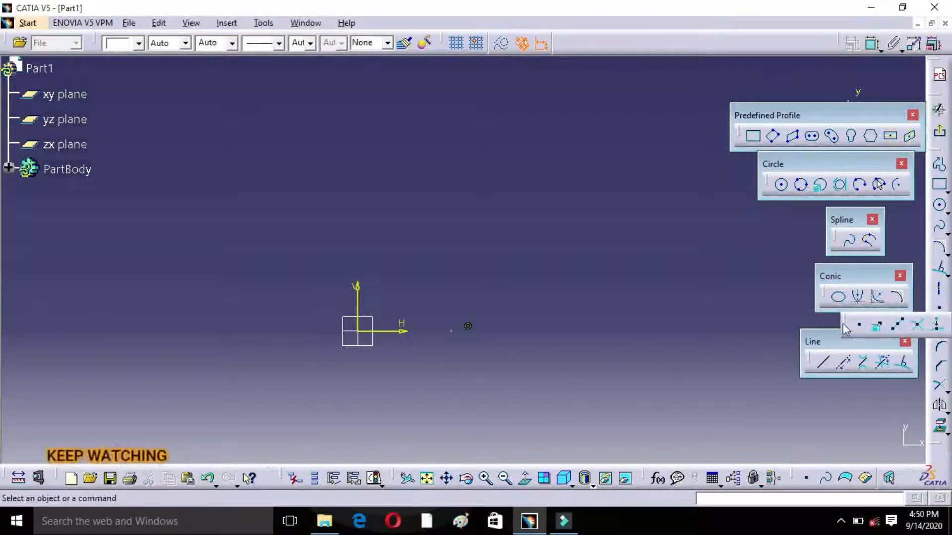
pyautogui.moveTo(836, 368); pyautogui.dragTo(792, 417)
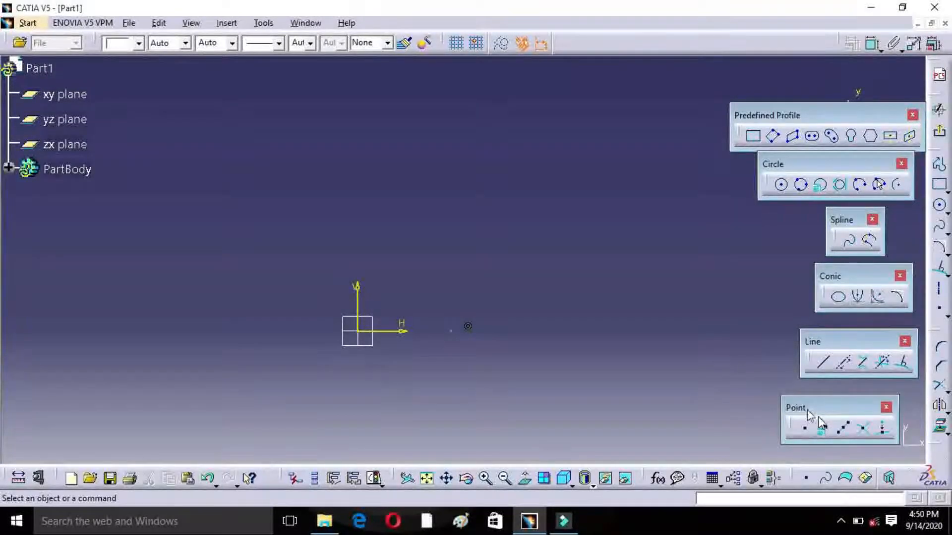
pyautogui.click(805, 430)
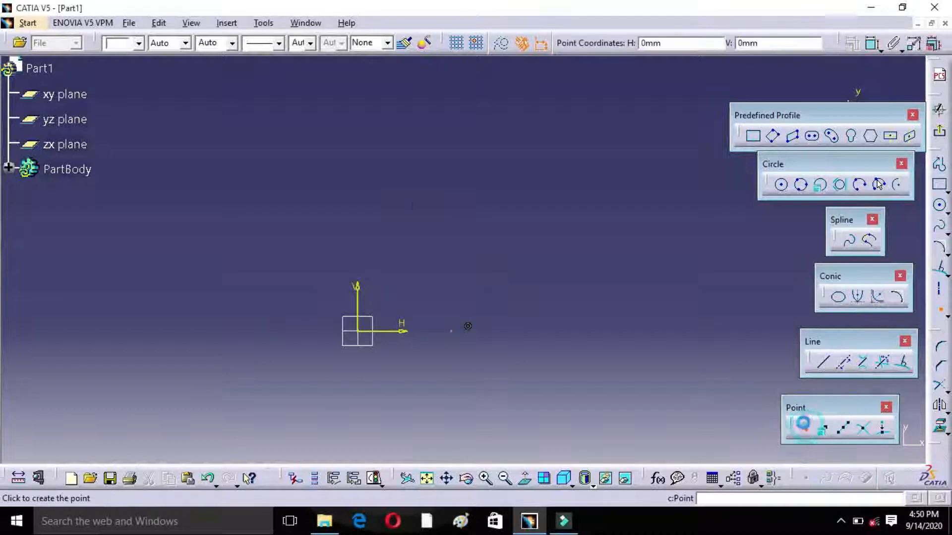
pyautogui.click(412, 198)
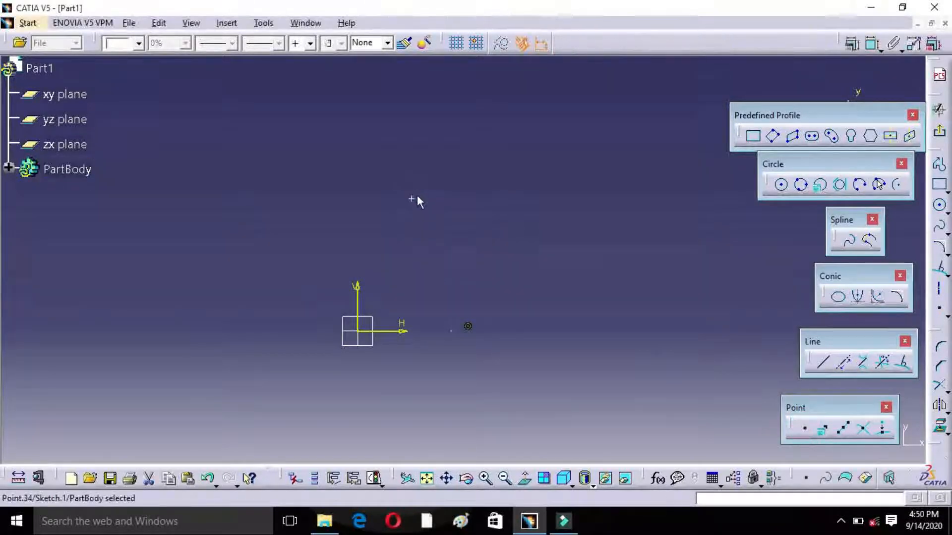
pyautogui.click(496, 121)
pyautogui.click(222, 256)
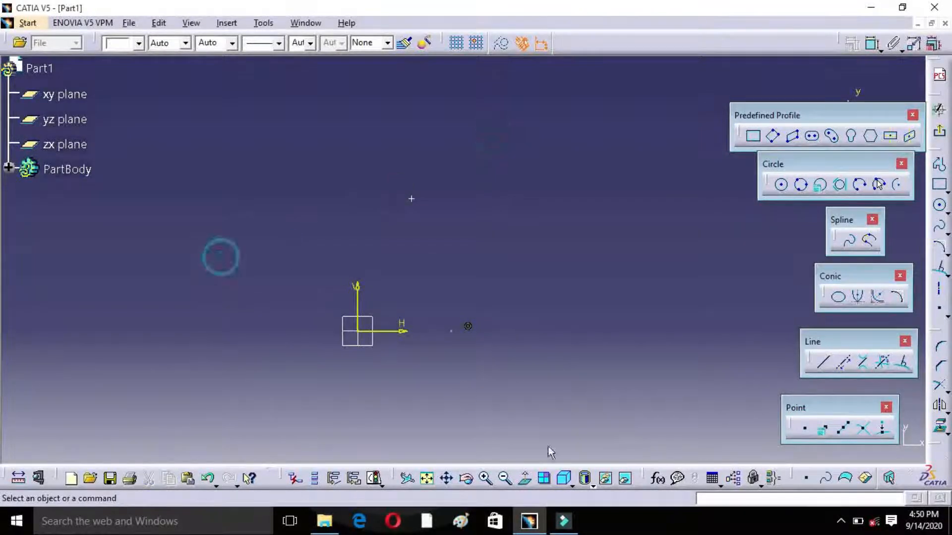
pyautogui.click(806, 429)
pyautogui.click(541, 227)
pyautogui.click(390, 249)
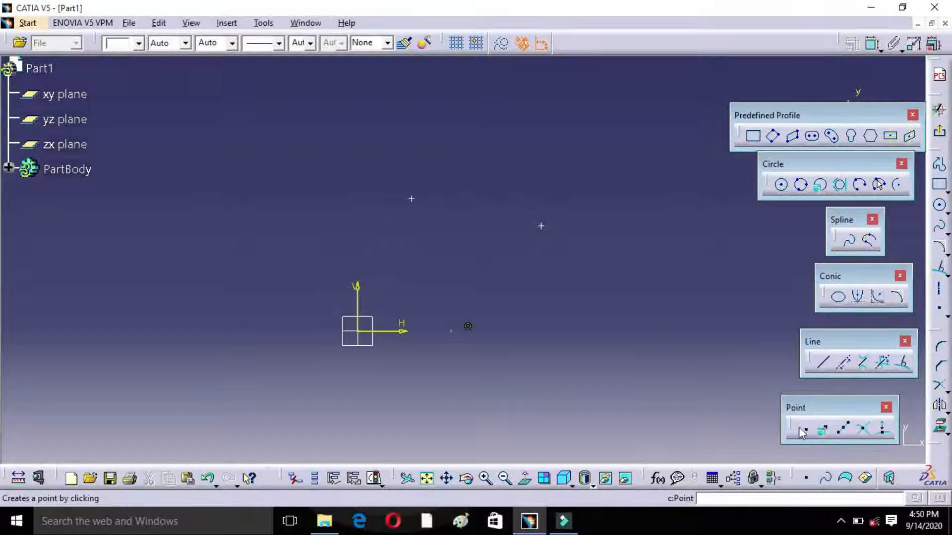
# Keep the Point tool active for repeated use and scatter nine more points around the sketch origin
pyautogui.doubleClick(801, 429)
pyautogui.click(451, 270)
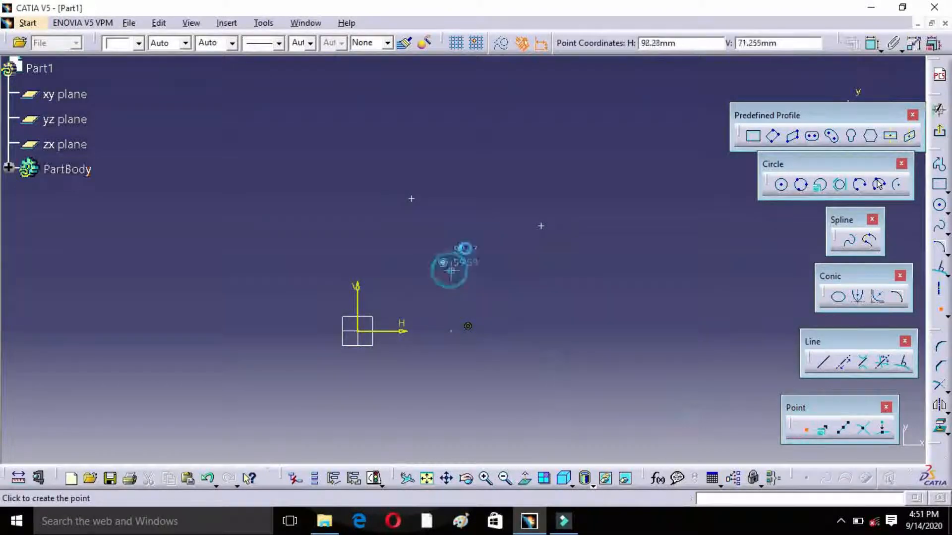
pyautogui.click(478, 226)
pyautogui.click(366, 226)
pyautogui.click(295, 260)
pyautogui.click(383, 255)
pyautogui.click(499, 183)
pyautogui.click(498, 304)
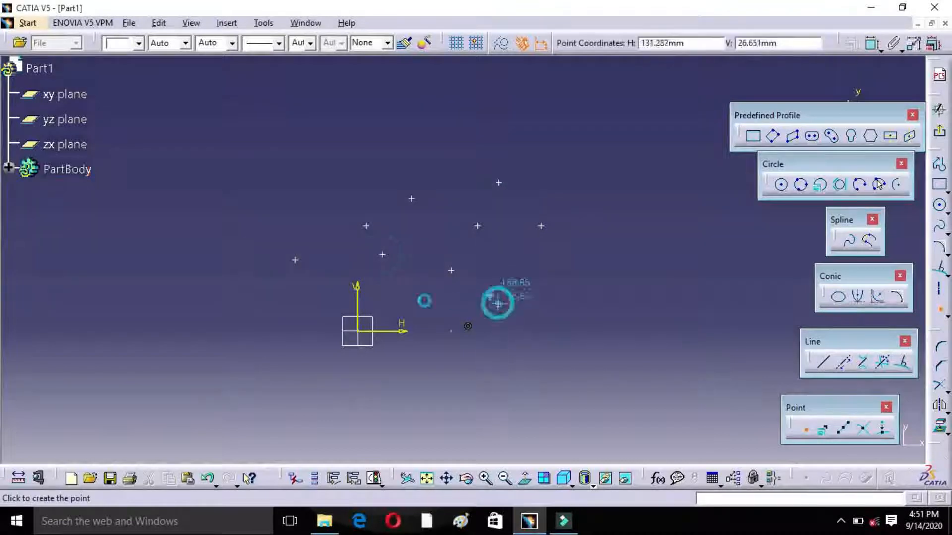
pyautogui.click(310, 288)
pyautogui.click(472, 372)
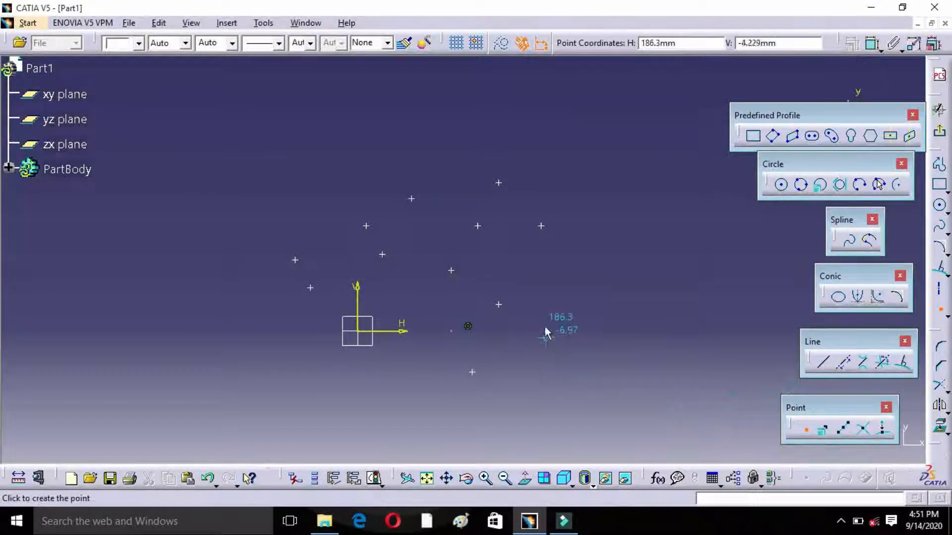
pyautogui.press('Escape')
# Delete all the points and the leftover constraint around the origin from the sketch
pyautogui.moveTo(247, 198)
pyautogui.mouseDown()
pyautogui.moveTo(491, 379)
pyautogui.moveTo(599, 389)
pyautogui.mouseUp()
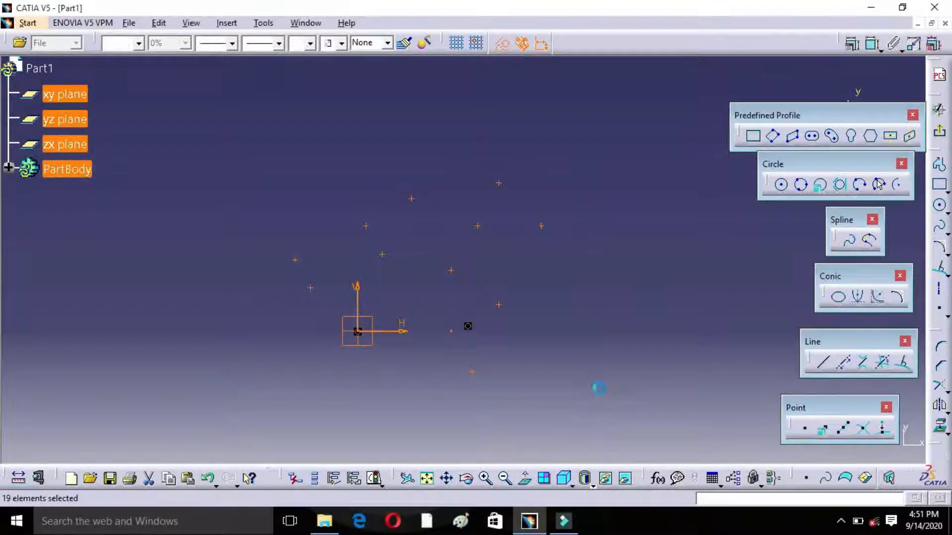
pyautogui.press('Delete')
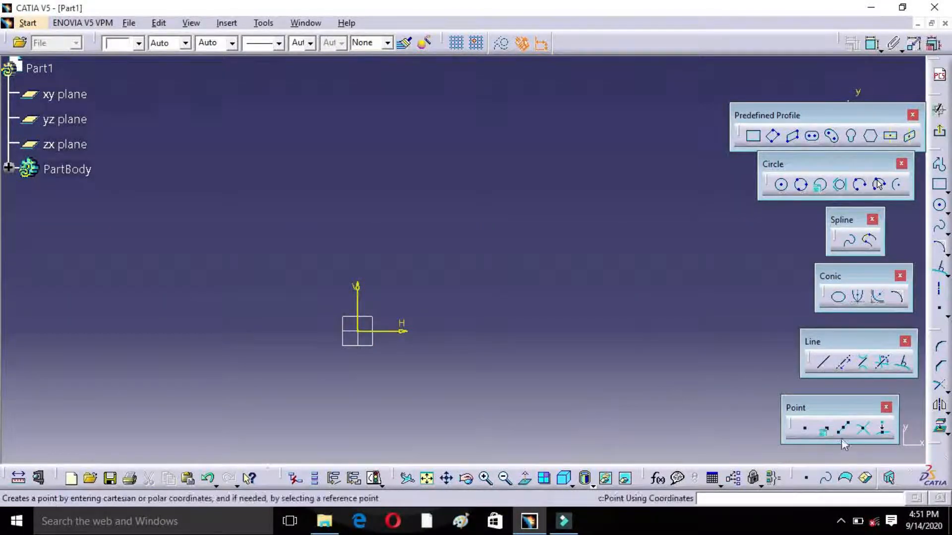
# Create a point by Cartesian coordinates at H 30 mm and V 20 mm from the origin
pyautogui.click(823, 431)
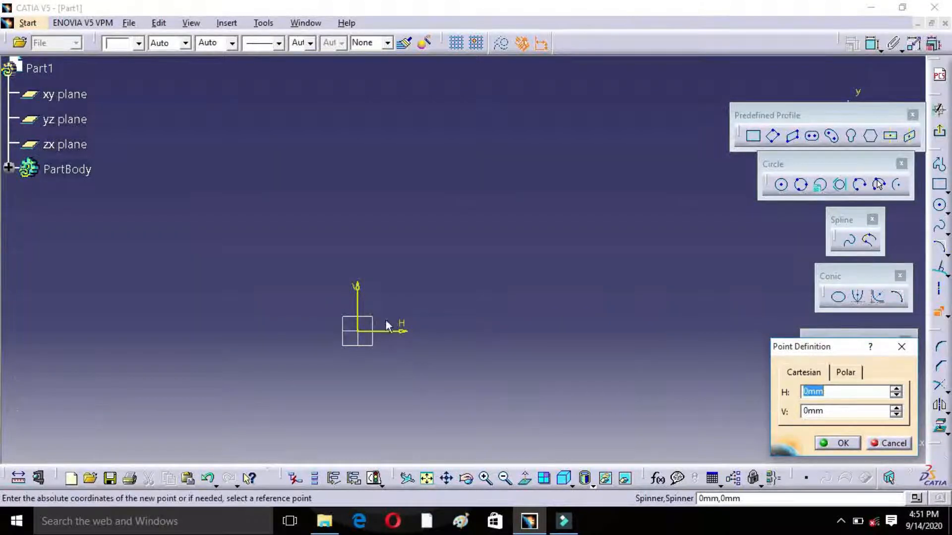
pyautogui.write('30')
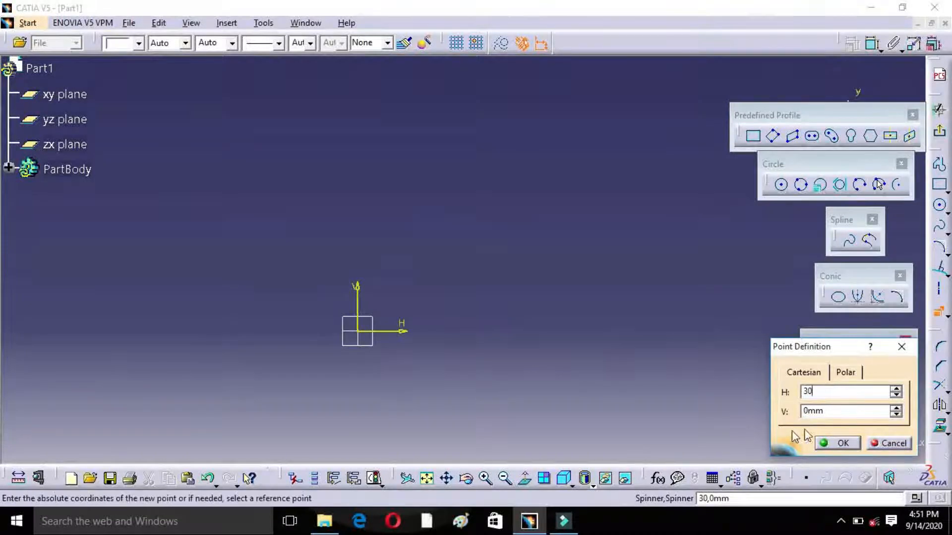
pyautogui.doubleClick(835, 412)
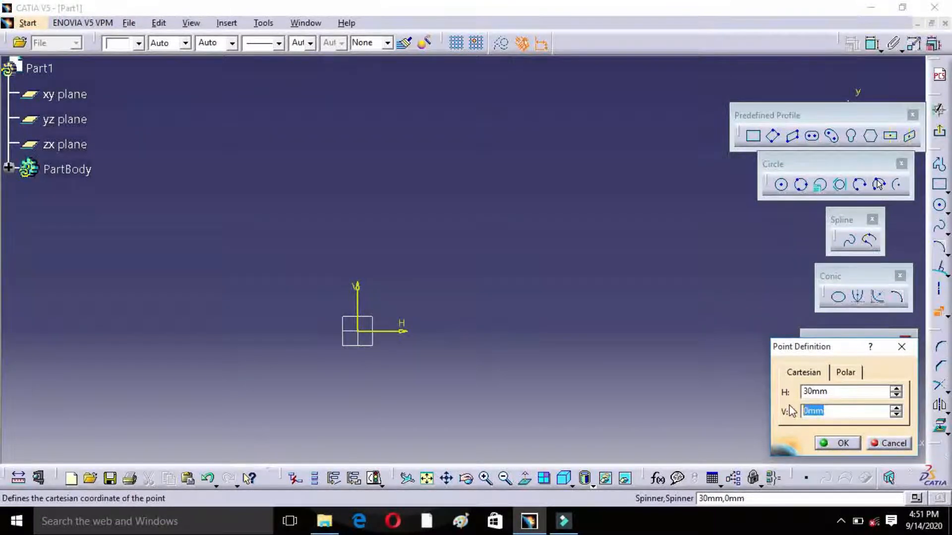
pyautogui.click(843, 444)
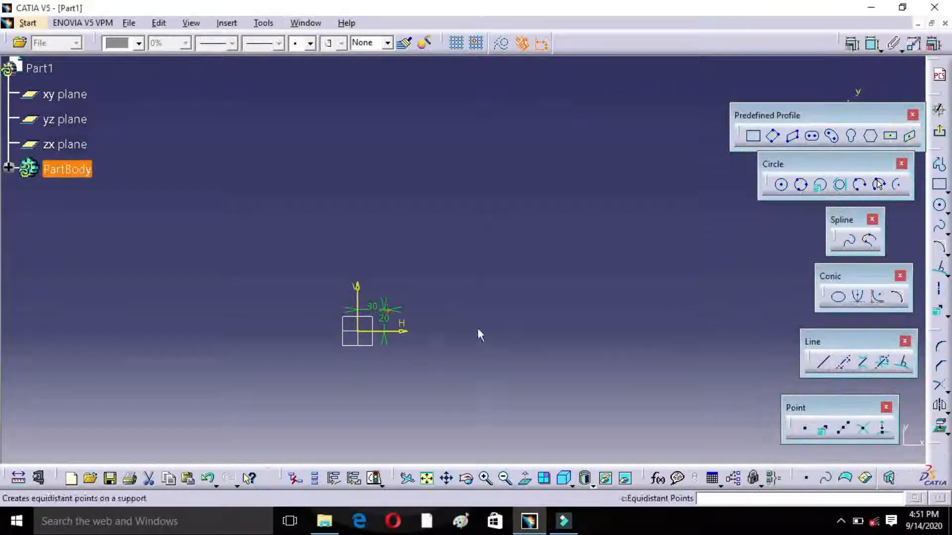
# Draw a horizontal line about 124 mm long, starting above and beyond the coordinate-defined point
pyautogui.click(483, 480)
pyautogui.click(473, 481)
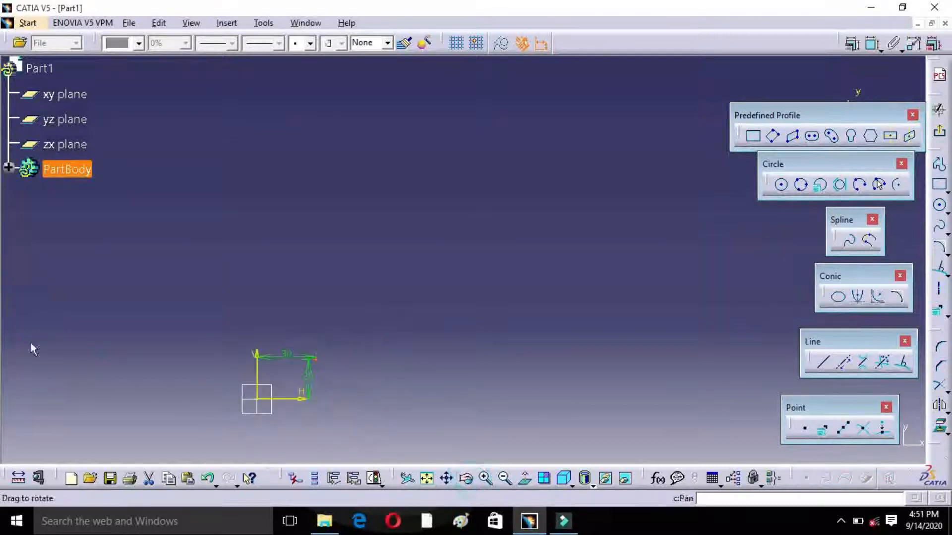
pyautogui.moveTo(263, 413)
pyautogui.mouseDown(button='middle')
pyautogui.moveTo(452, 163)
pyautogui.moveTo(446, 213)
pyautogui.mouseUp(button='middle')
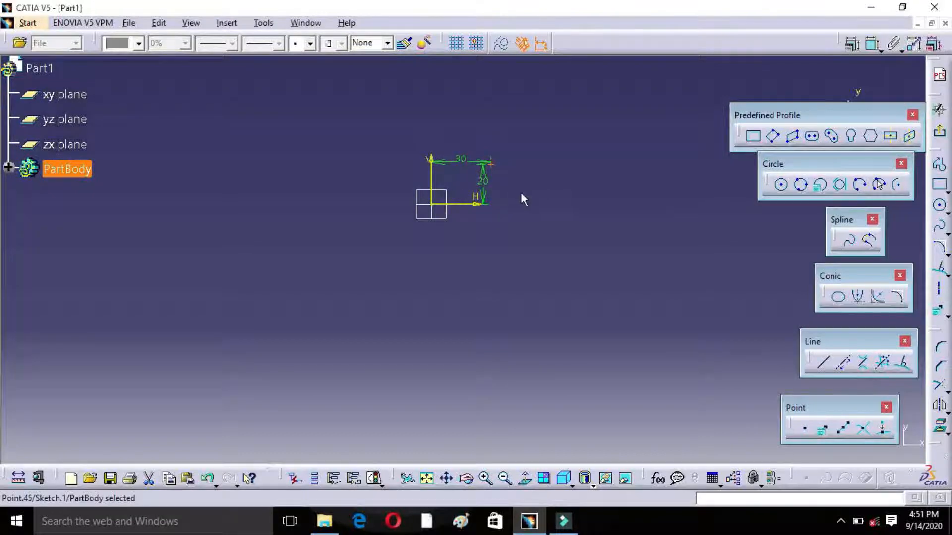
pyautogui.moveTo(520, 194)
pyautogui.mouseDown(button='middle')
pyautogui.moveTo(434, 267)
pyautogui.moveTo(440, 277)
pyautogui.mouseUp(button='middle')
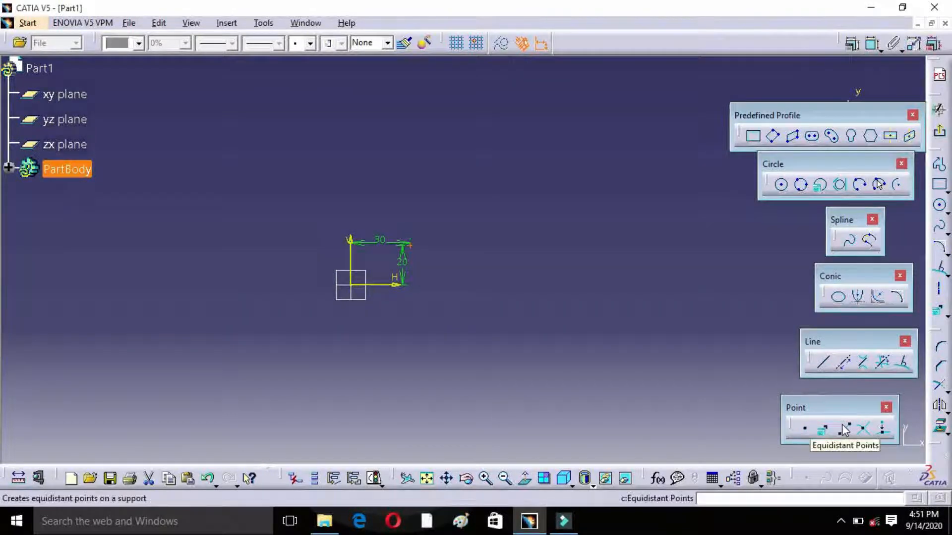
pyautogui.moveTo(569, 253); pyautogui.dragTo(495, 323, button='middle')
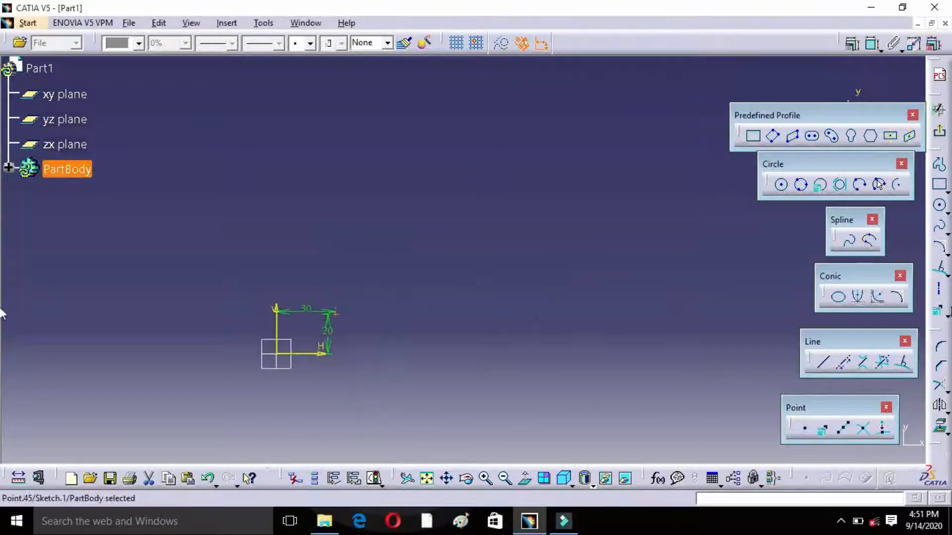
pyautogui.click(947, 276)
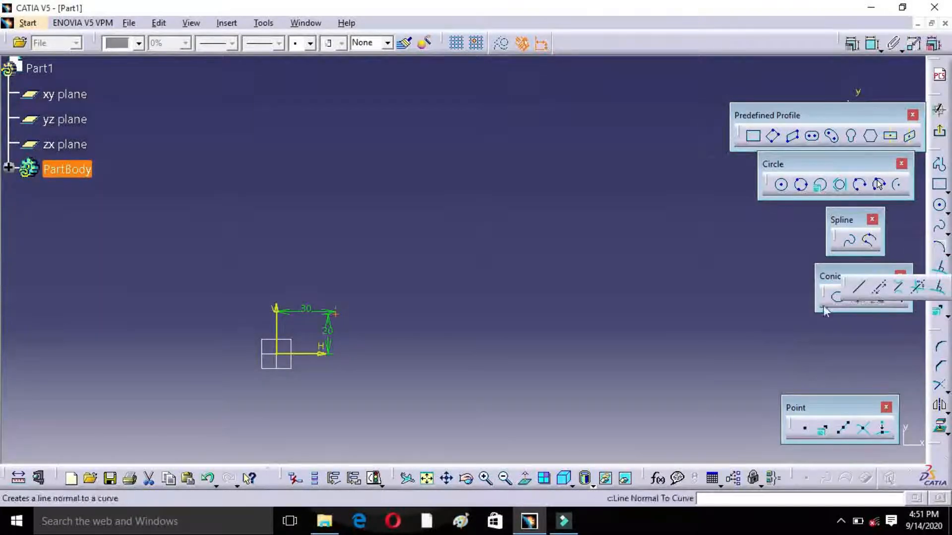
pyautogui.click(859, 286)
pyautogui.click(380, 277)
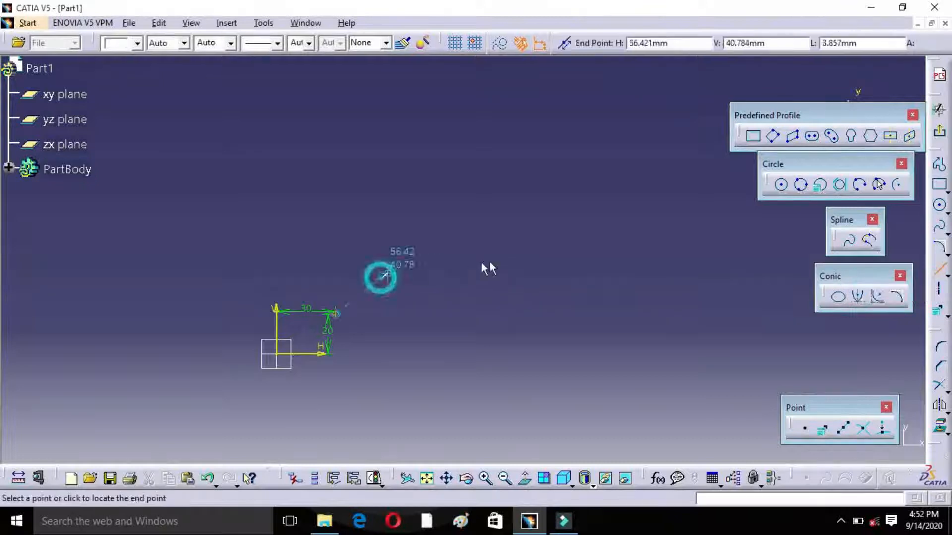
pyautogui.click(626, 278)
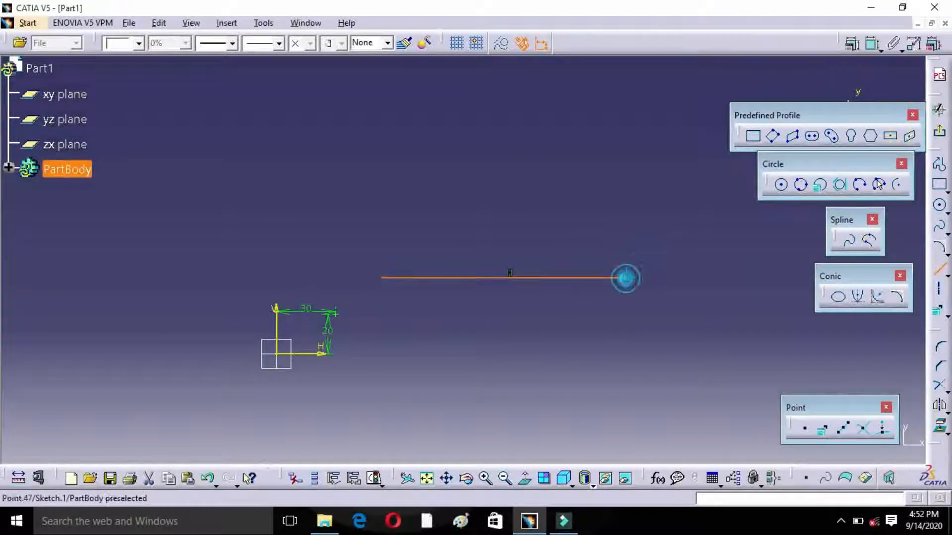
# Create 5 equidistant points along the horizontal line
pyautogui.click(849, 430)
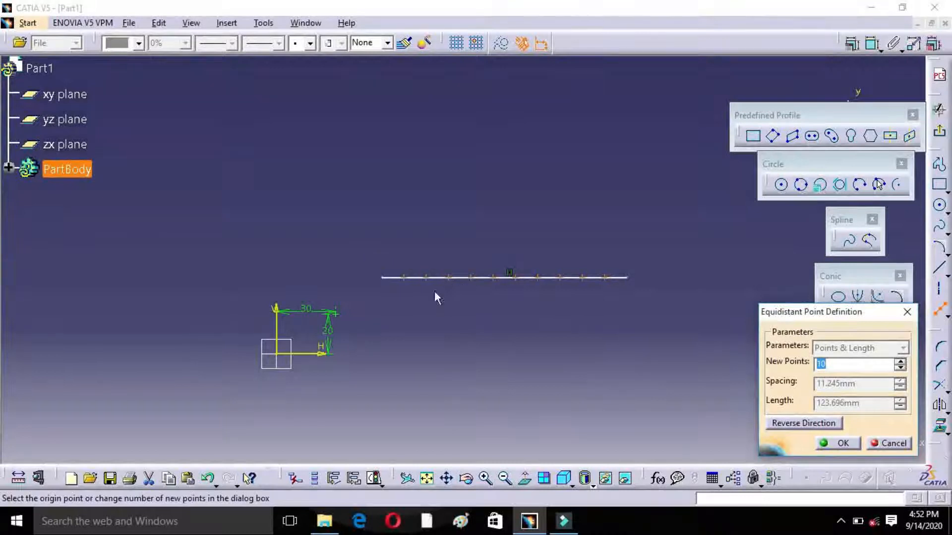
pyautogui.click(908, 312)
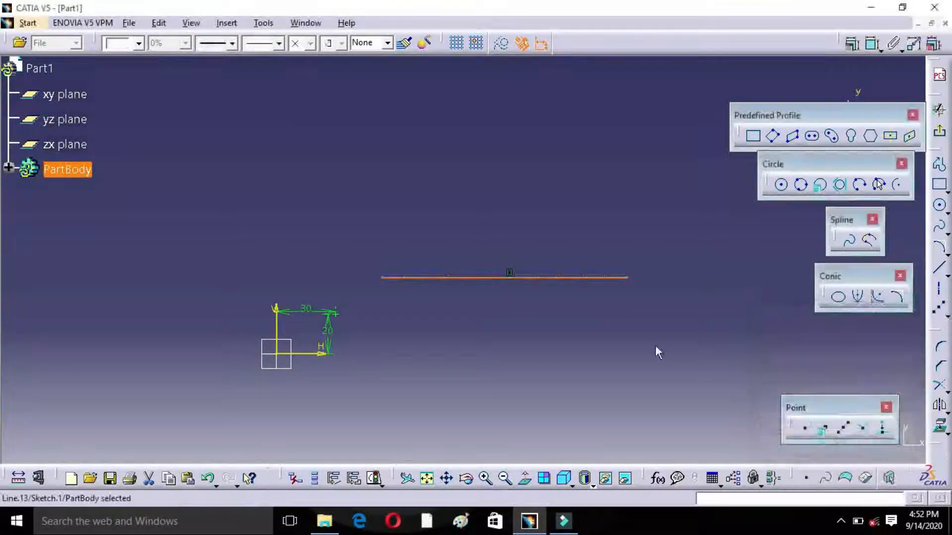
pyautogui.click(845, 432)
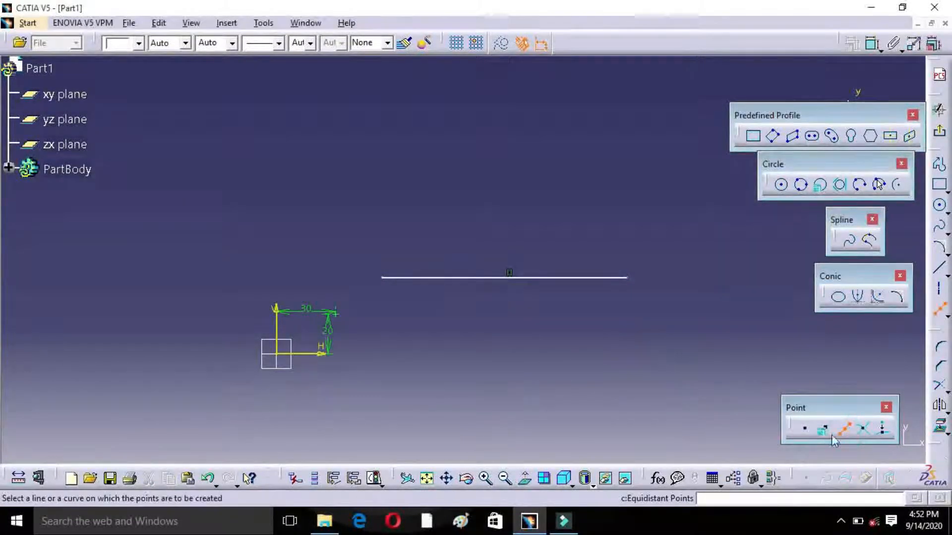
pyautogui.click(562, 285)
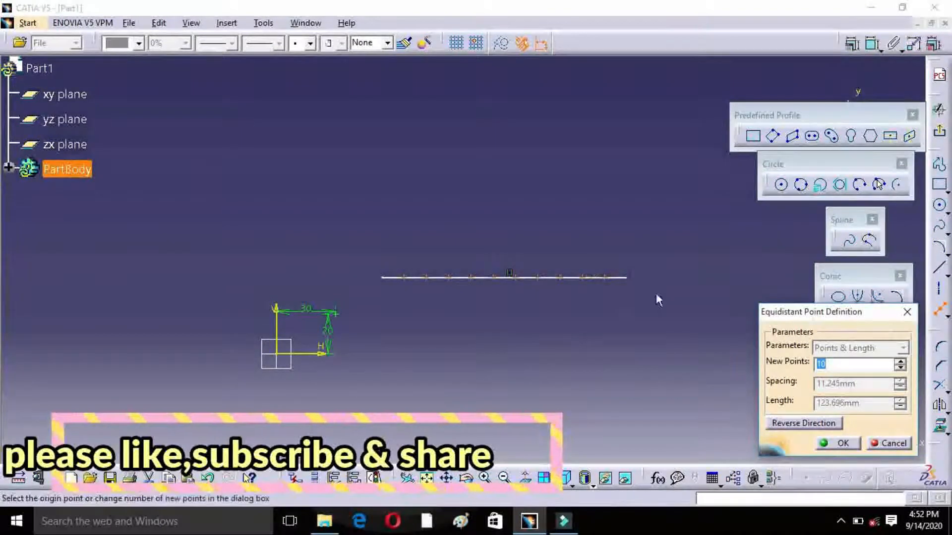
pyautogui.write('5')
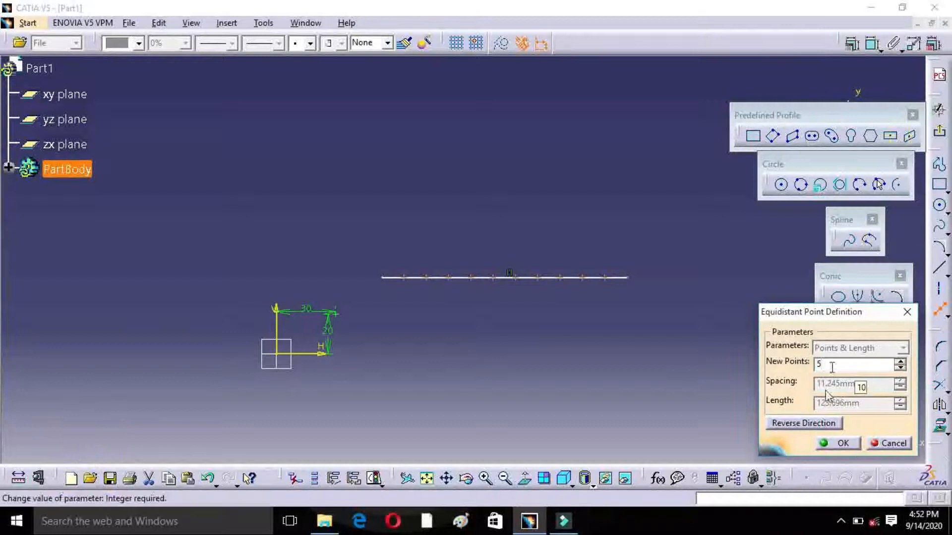
pyautogui.click(843, 443)
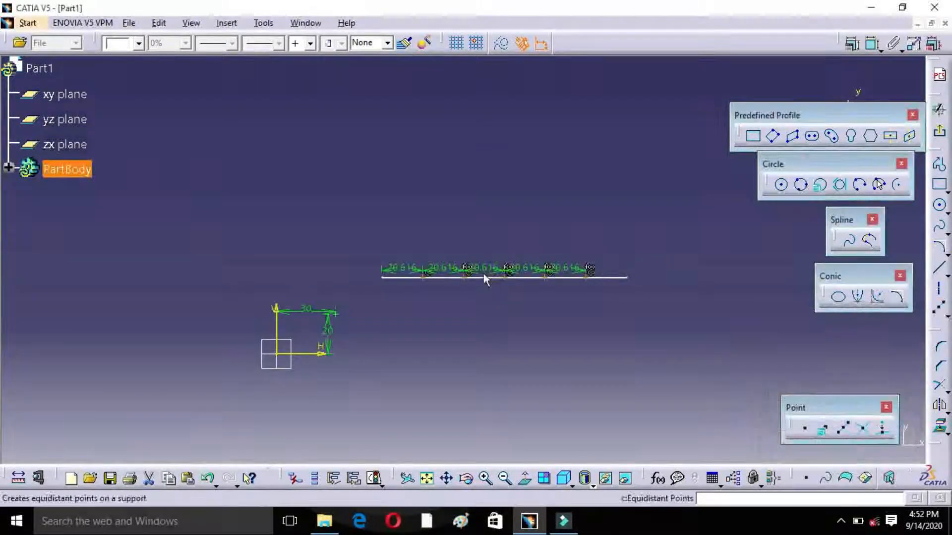
# Draw an upward-sloping line above the origin and the horizontal line with the equidistant points
pyautogui.click(488, 479)
pyautogui.click(487, 479)
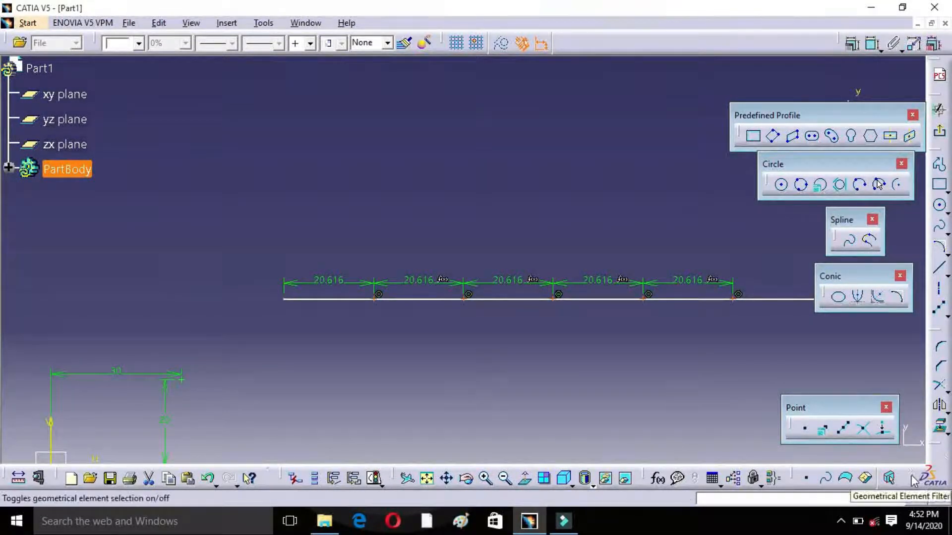
pyautogui.click(506, 478)
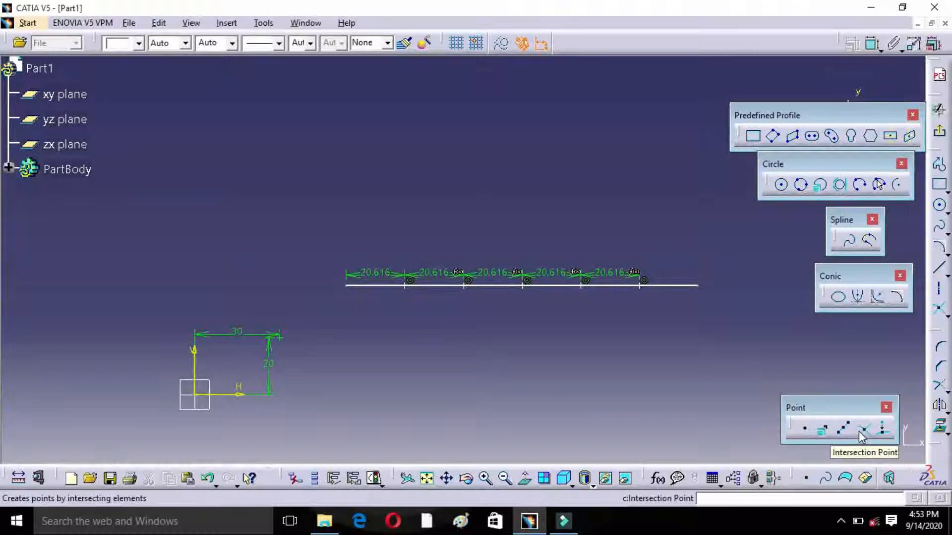
pyautogui.click(939, 268)
pyautogui.click(258, 250)
pyautogui.click(442, 128)
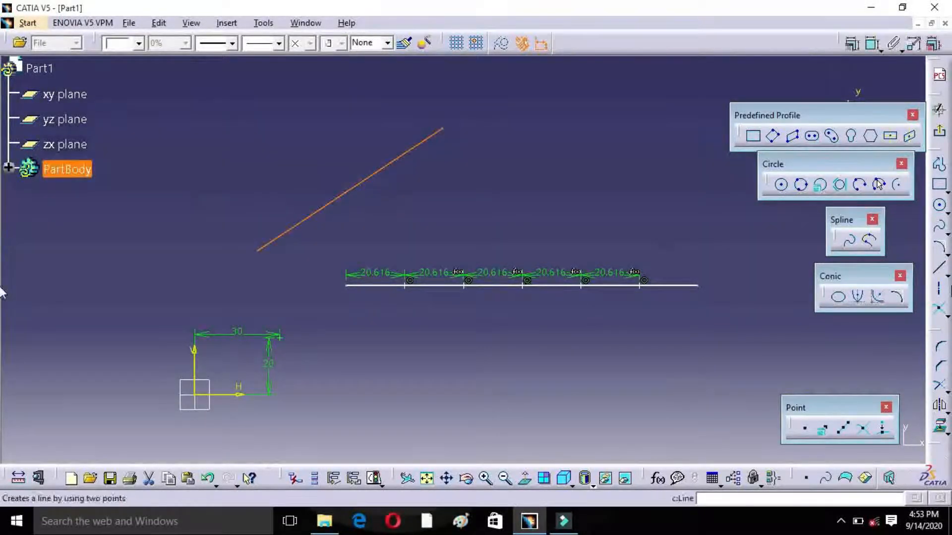
# Draw a downward-sloping line that crosses the upward-sloping line near its middle
pyautogui.click(939, 268)
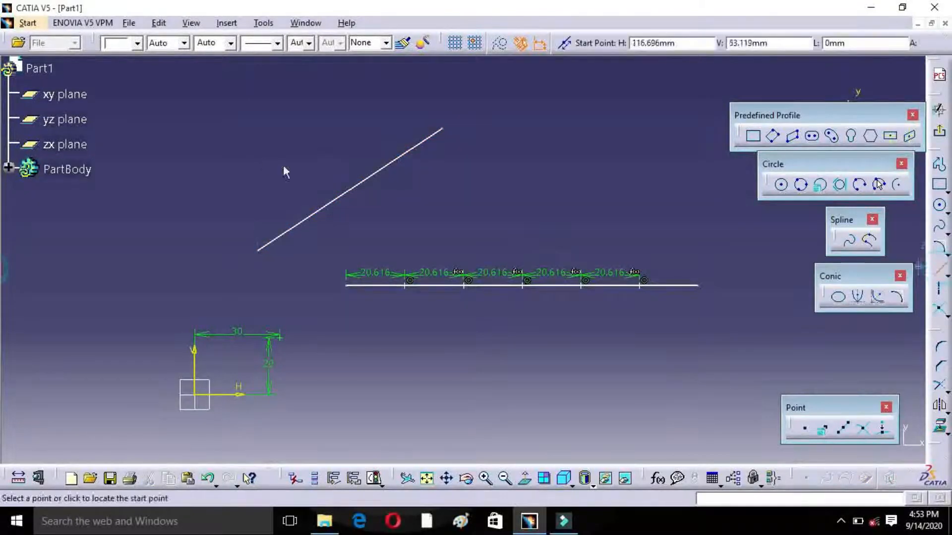
pyautogui.click(254, 115)
pyautogui.click(407, 238)
pyautogui.click(493, 367)
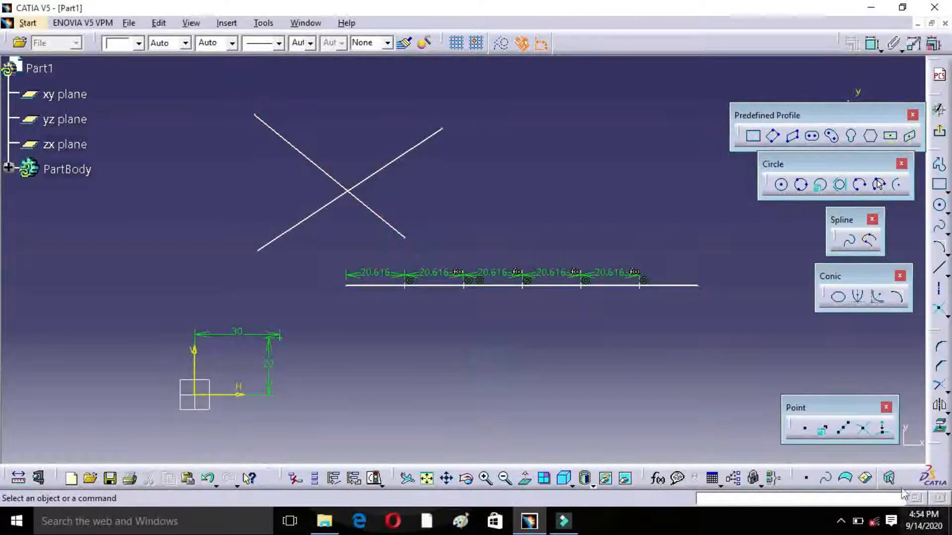
# Create an intersection point where the downward-sloping and upward-sloping lines cross, and inspect it up close
pyautogui.click(862, 433)
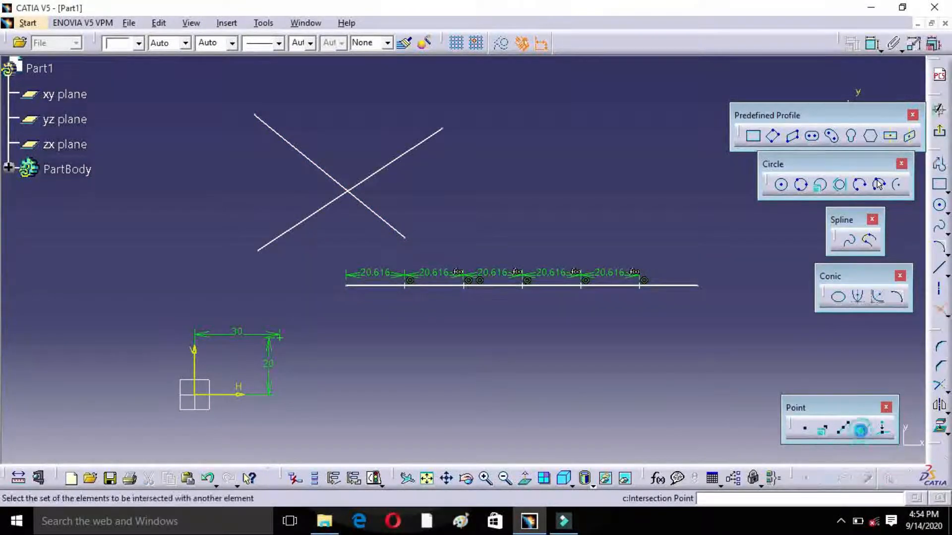
pyautogui.click(339, 186)
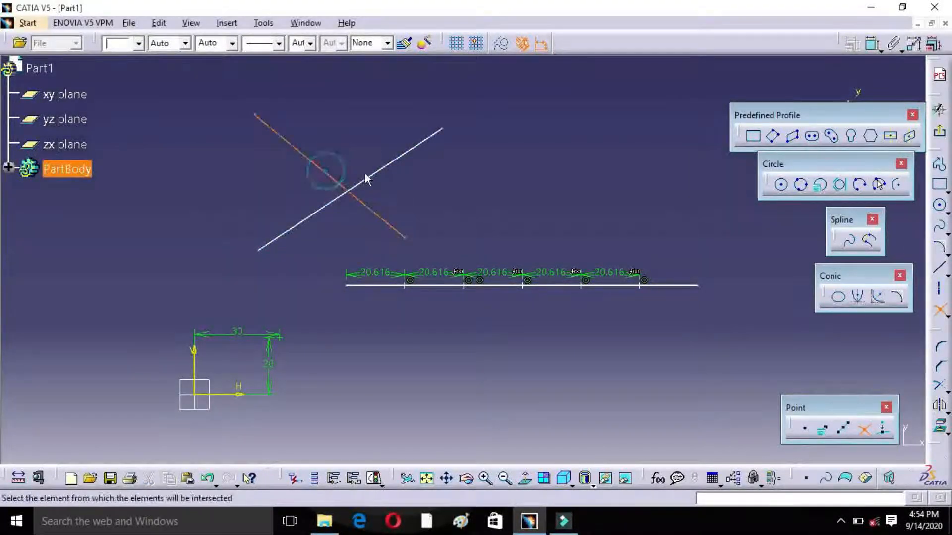
pyautogui.click(384, 167)
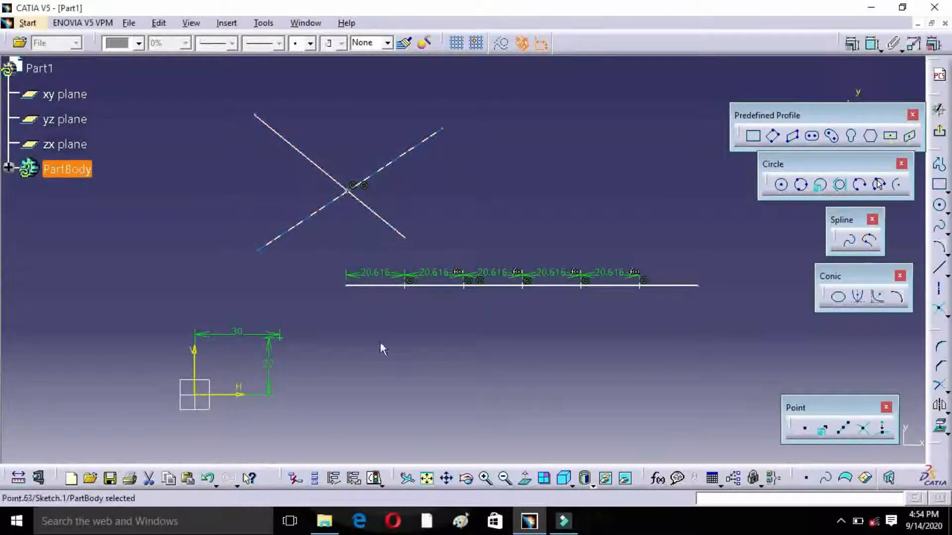
pyautogui.click(488, 476)
pyautogui.click(487, 476)
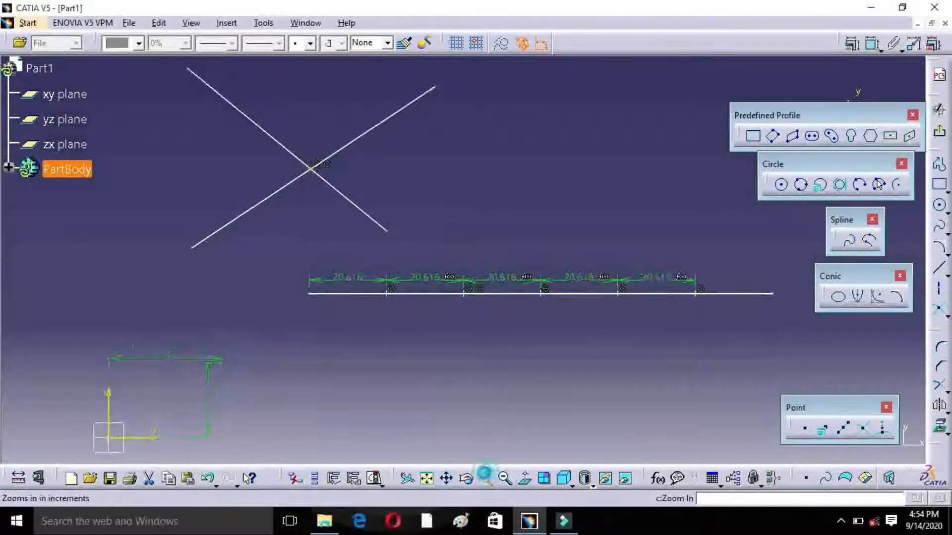
pyautogui.click(485, 474)
pyautogui.moveTo(198, 116)
pyautogui.mouseDown(button='middle')
pyautogui.moveTo(276, 193)
pyautogui.moveTo(421, 287)
pyautogui.mouseUp(button='middle')
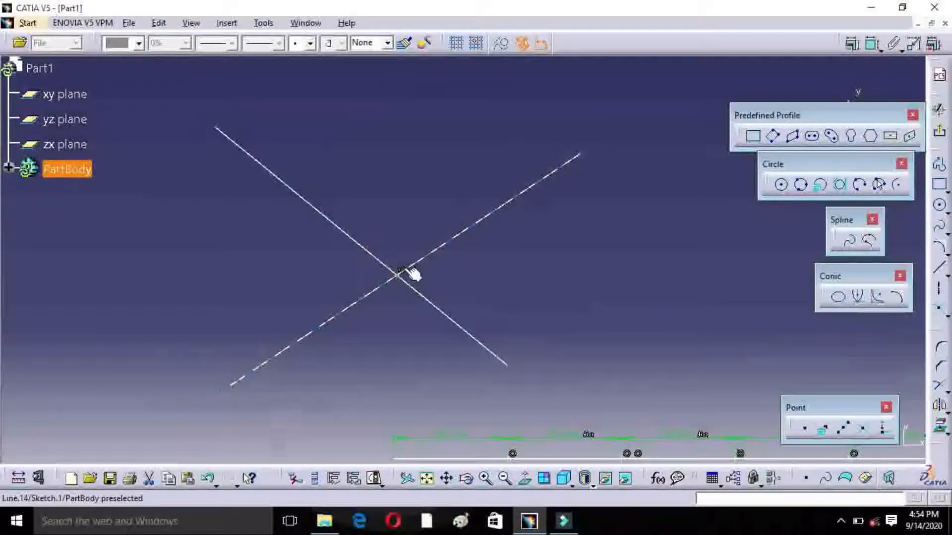
pyautogui.click(575, 337)
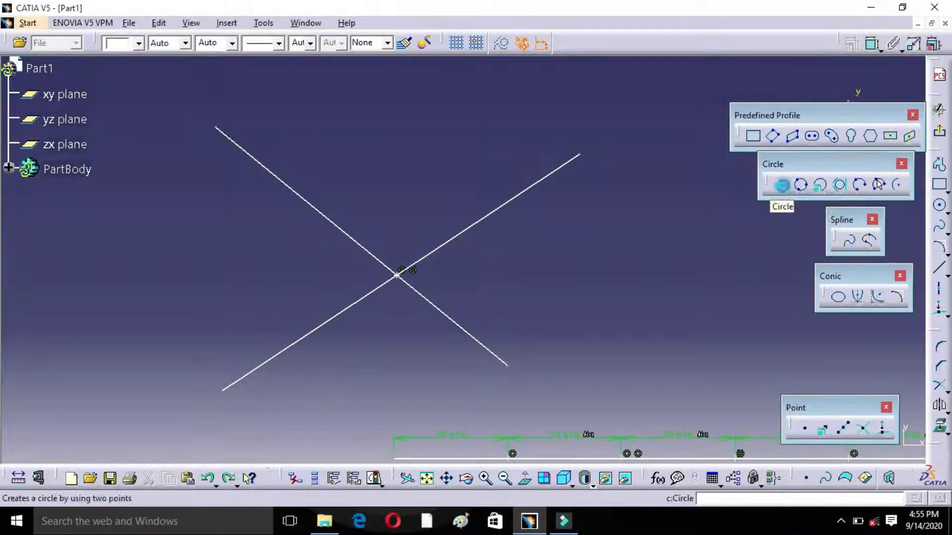
# Draw a circle with a radius of about 11.8 mm beside the two crossing lines, clear of both
pyautogui.click(782, 185)
pyautogui.click(594, 283)
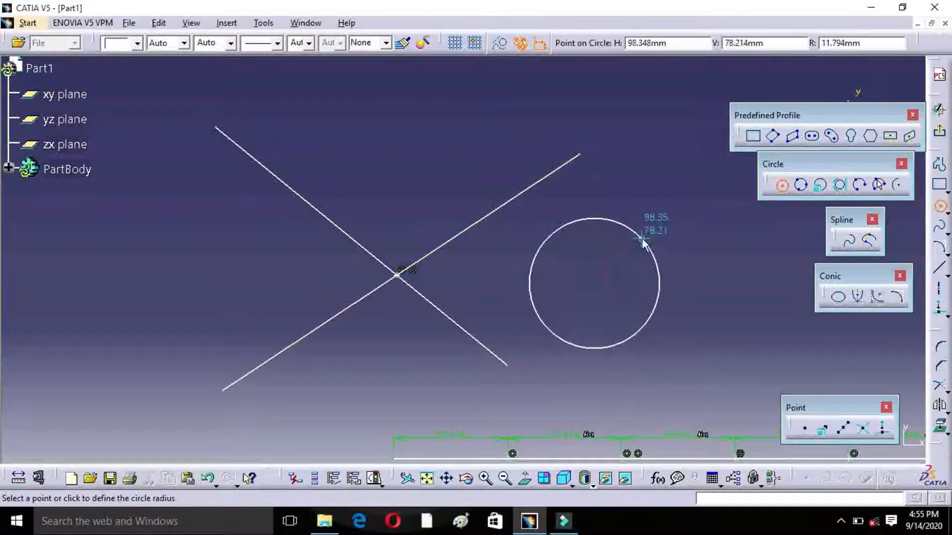
pyautogui.click(642, 238)
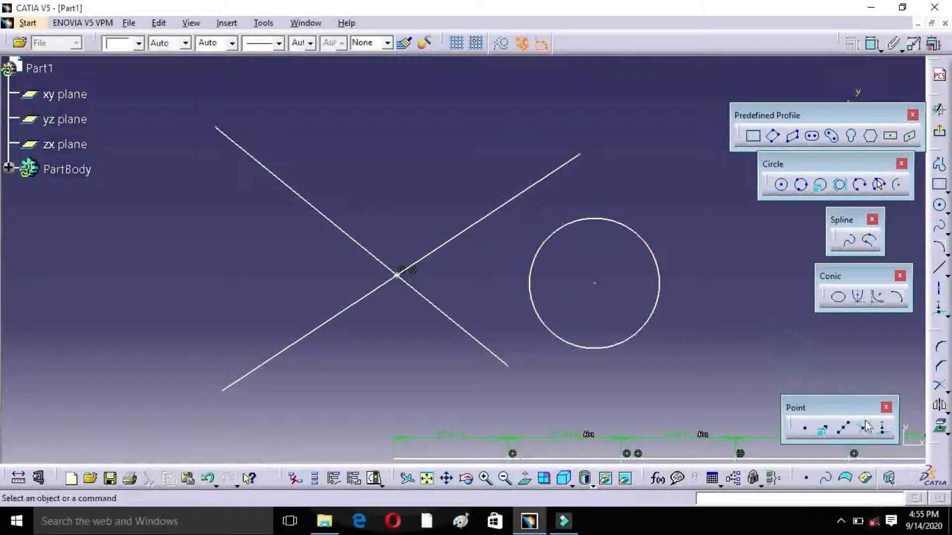
# Create a projection point by projecting the circle's centre point onto the circle
pyautogui.click(883, 427)
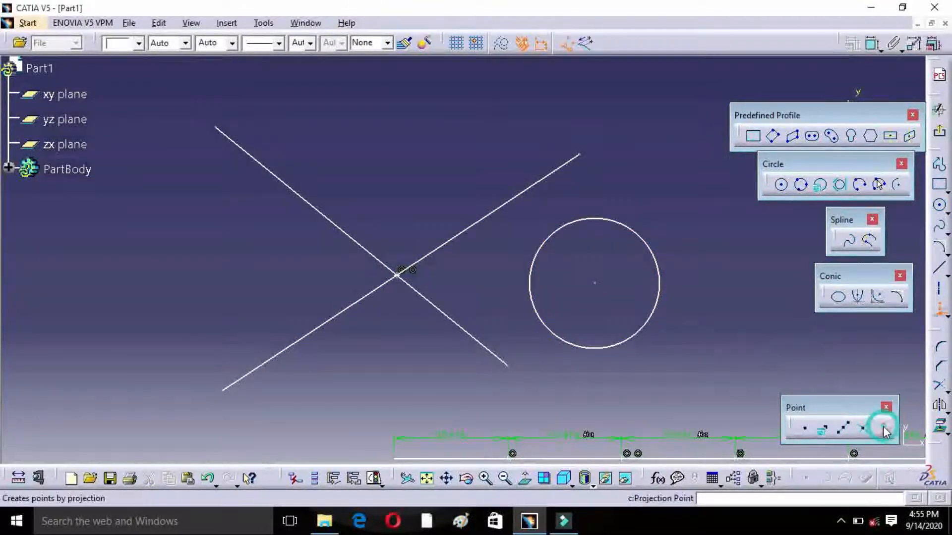
pyautogui.click(596, 285)
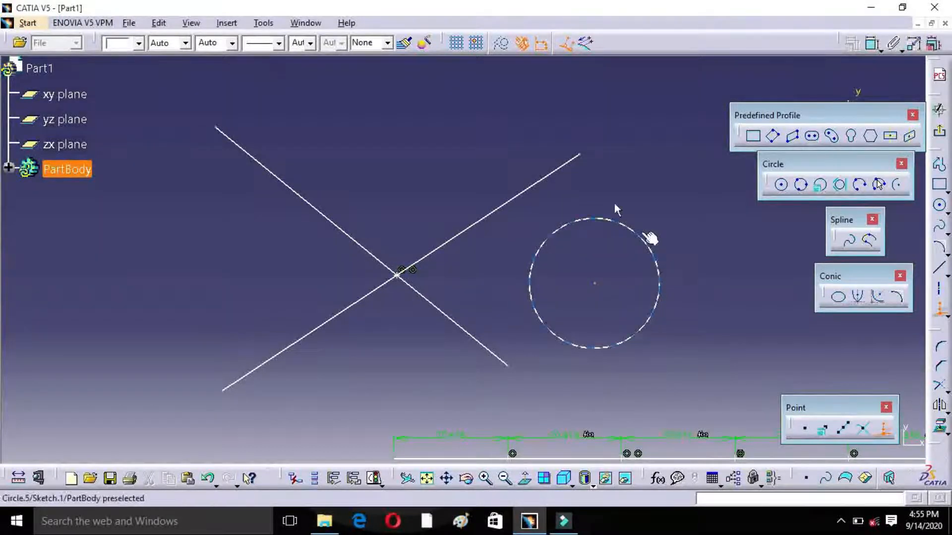
pyautogui.click(593, 222)
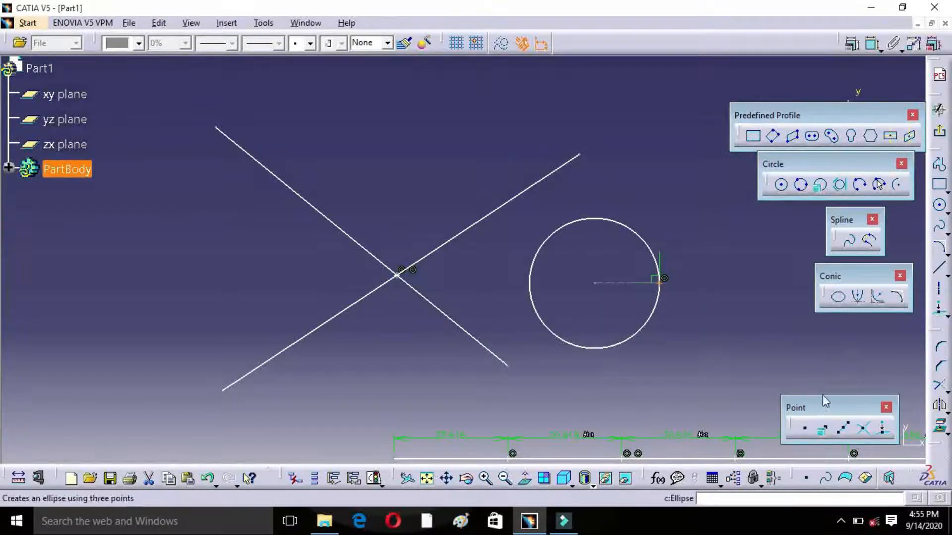
# Detach the Line tool set and float it between the Conic and Point tool sets
pyautogui.click(941, 272)
pyautogui.moveTo(847, 283); pyautogui.dragTo(817, 351)
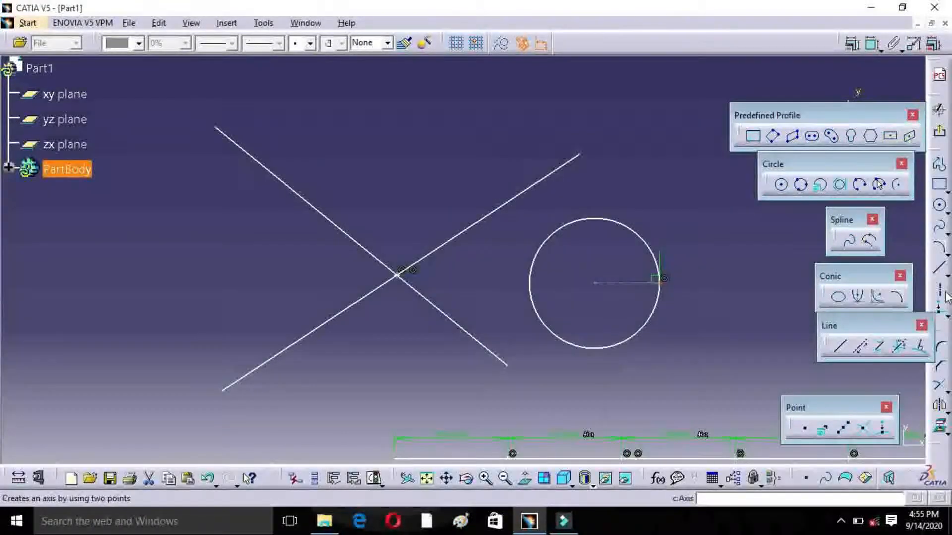
pyautogui.click(505, 479)
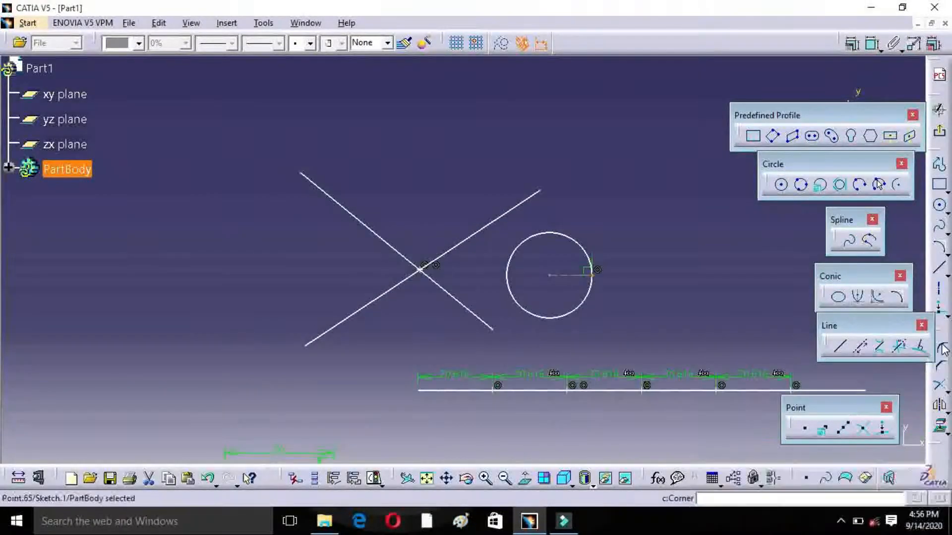